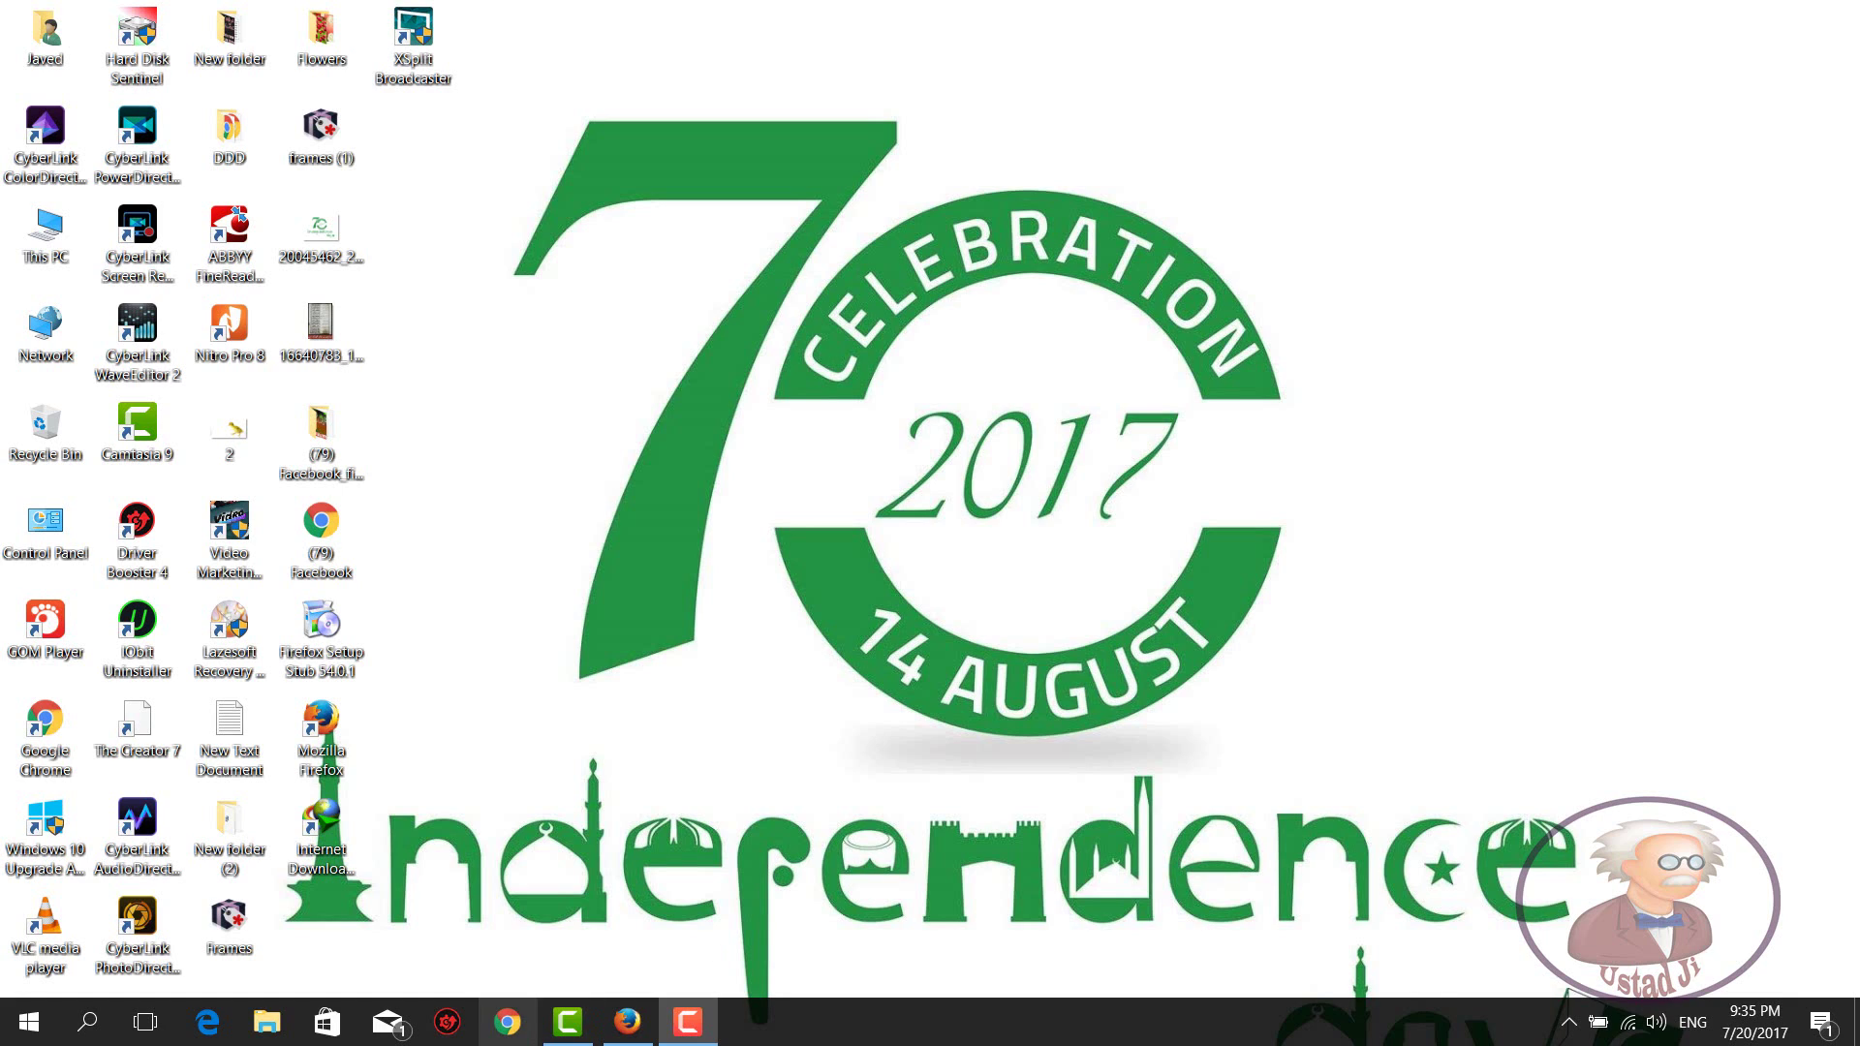
# - Switch to Firefox and check the open YouTube video page for a download option while the video plays, pausing playback at the end
pyautogui.click(612, 1038)
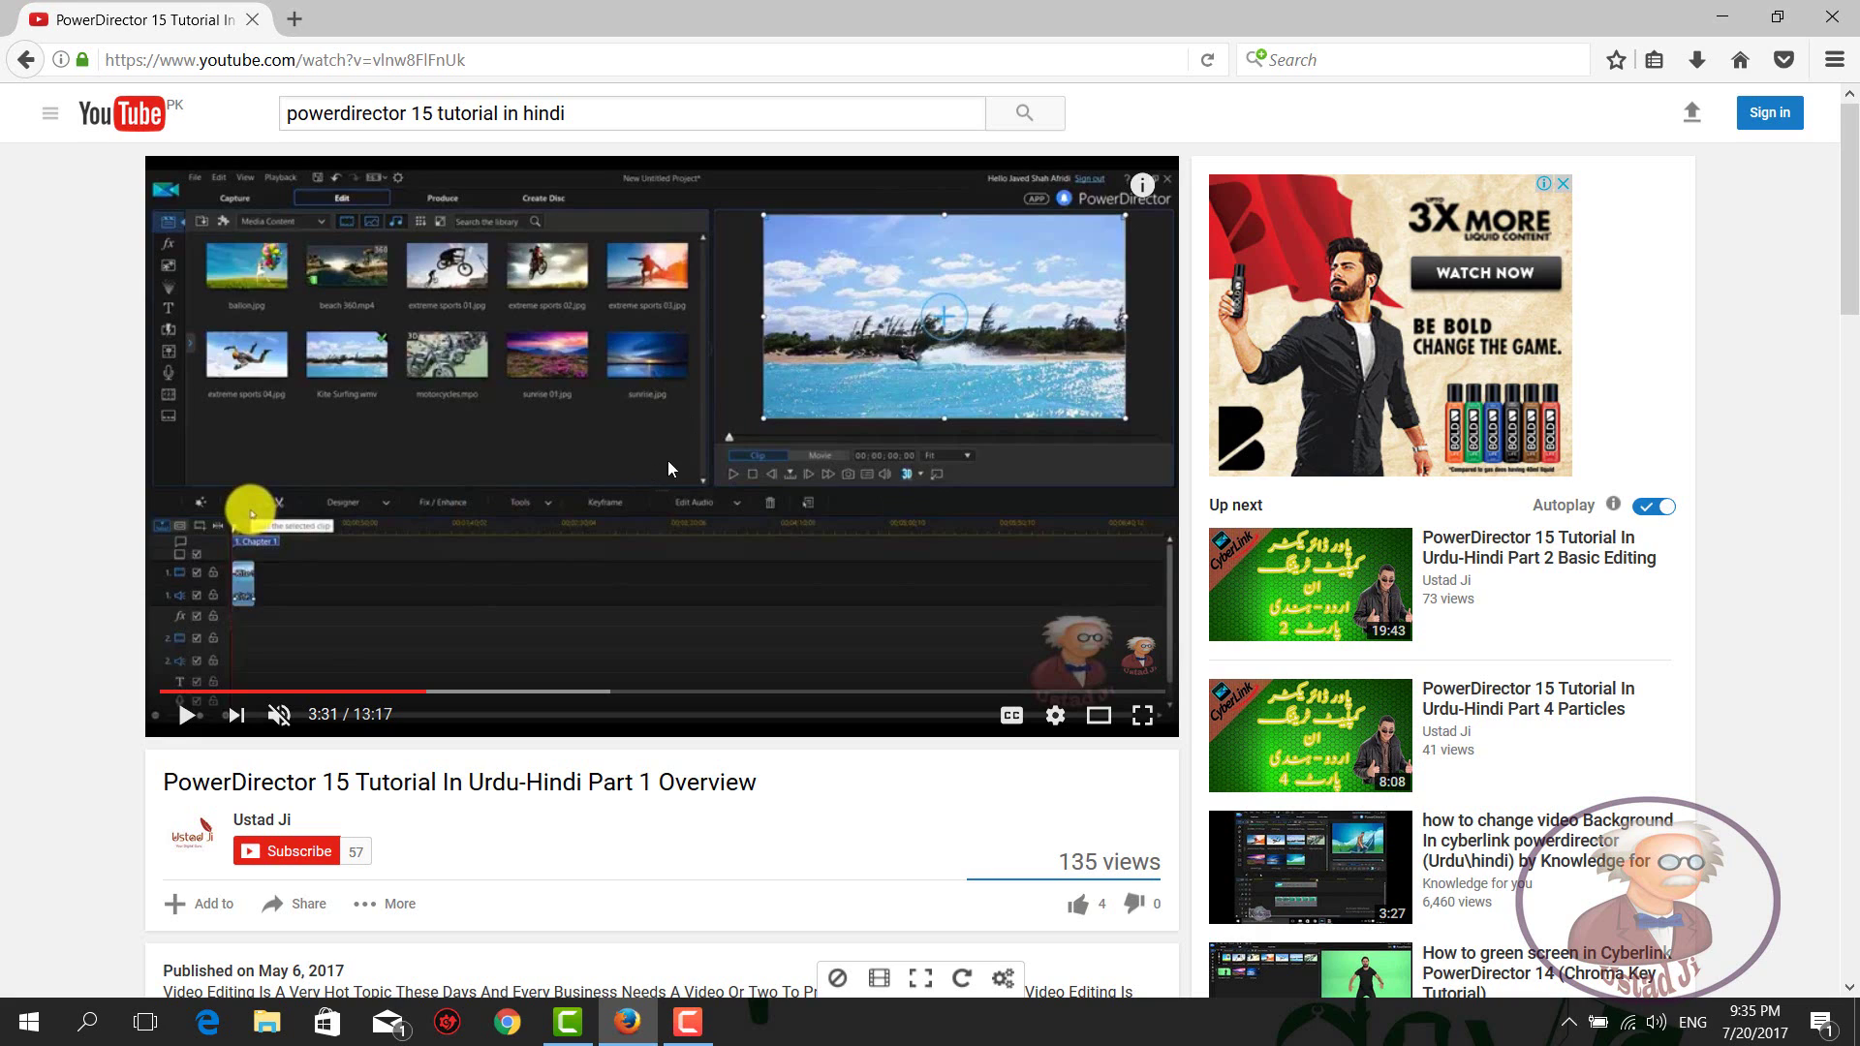
pyautogui.click(577, 429)
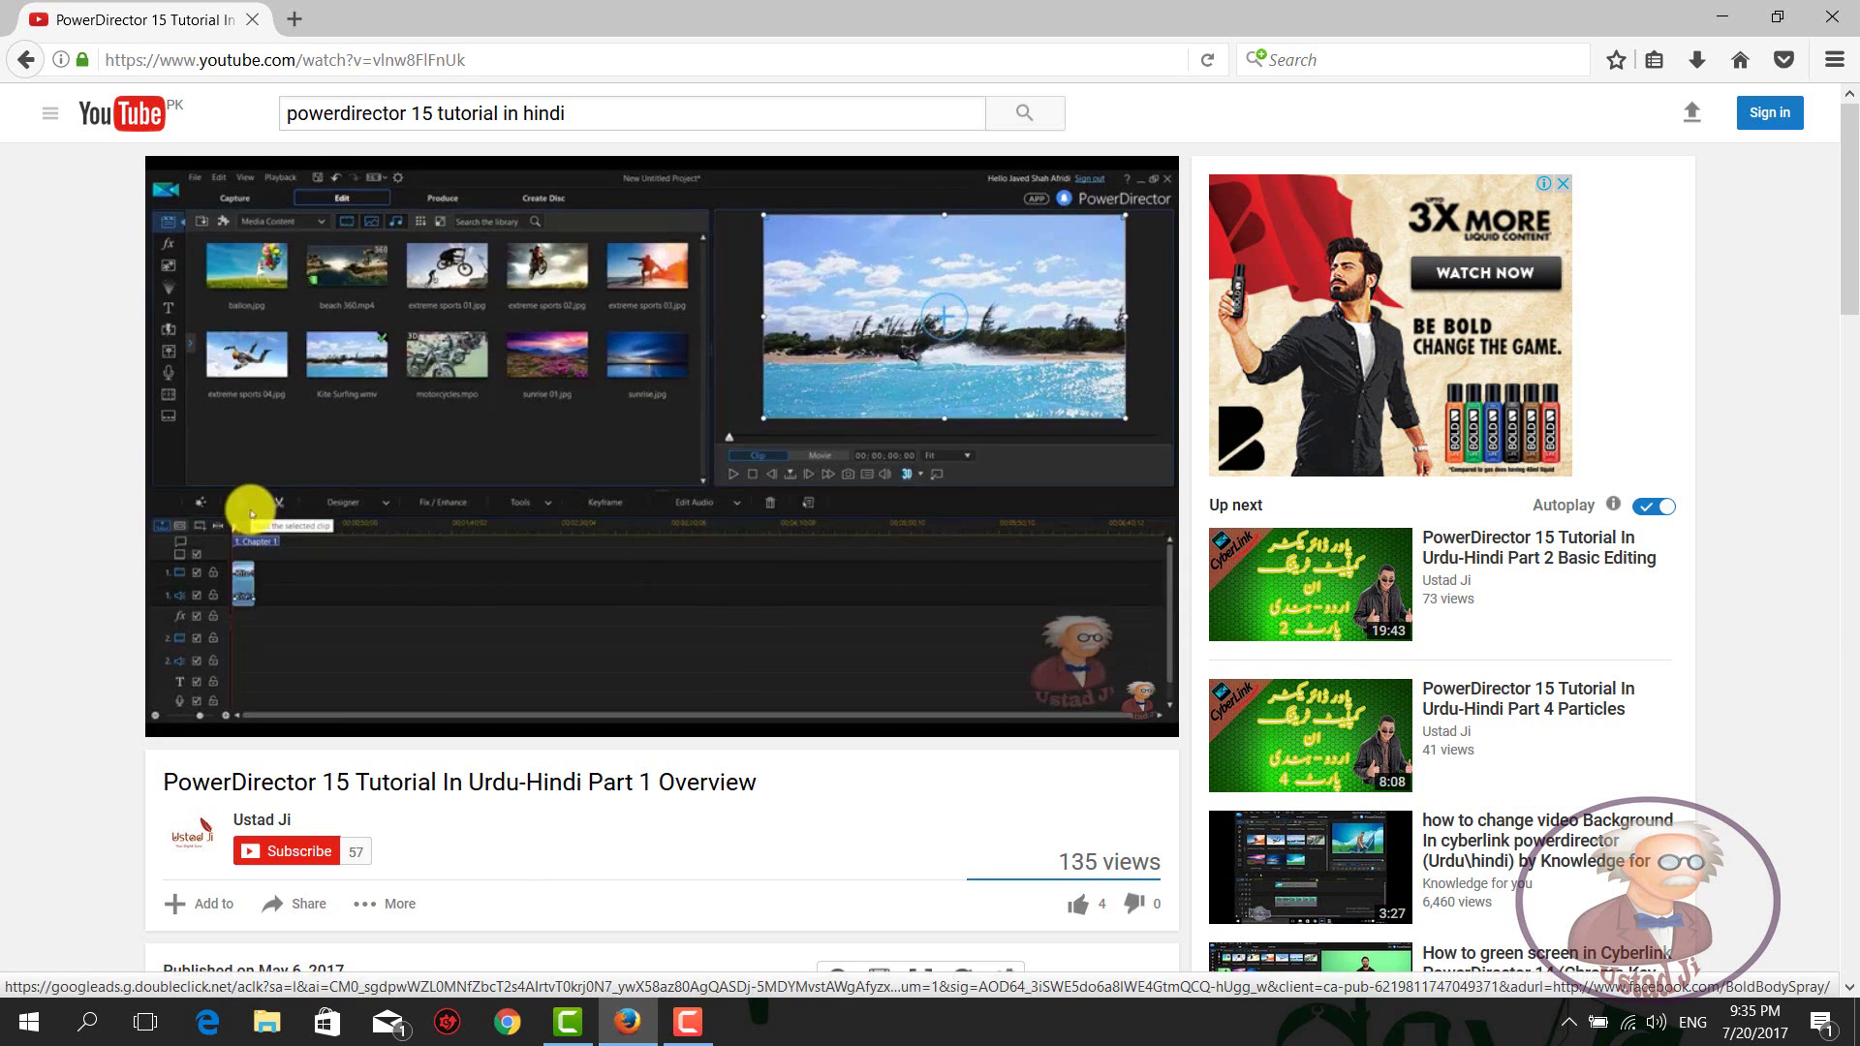
pyautogui.scroll(-4, 1852, 444)
pyautogui.scroll(-10, 1852, 443)
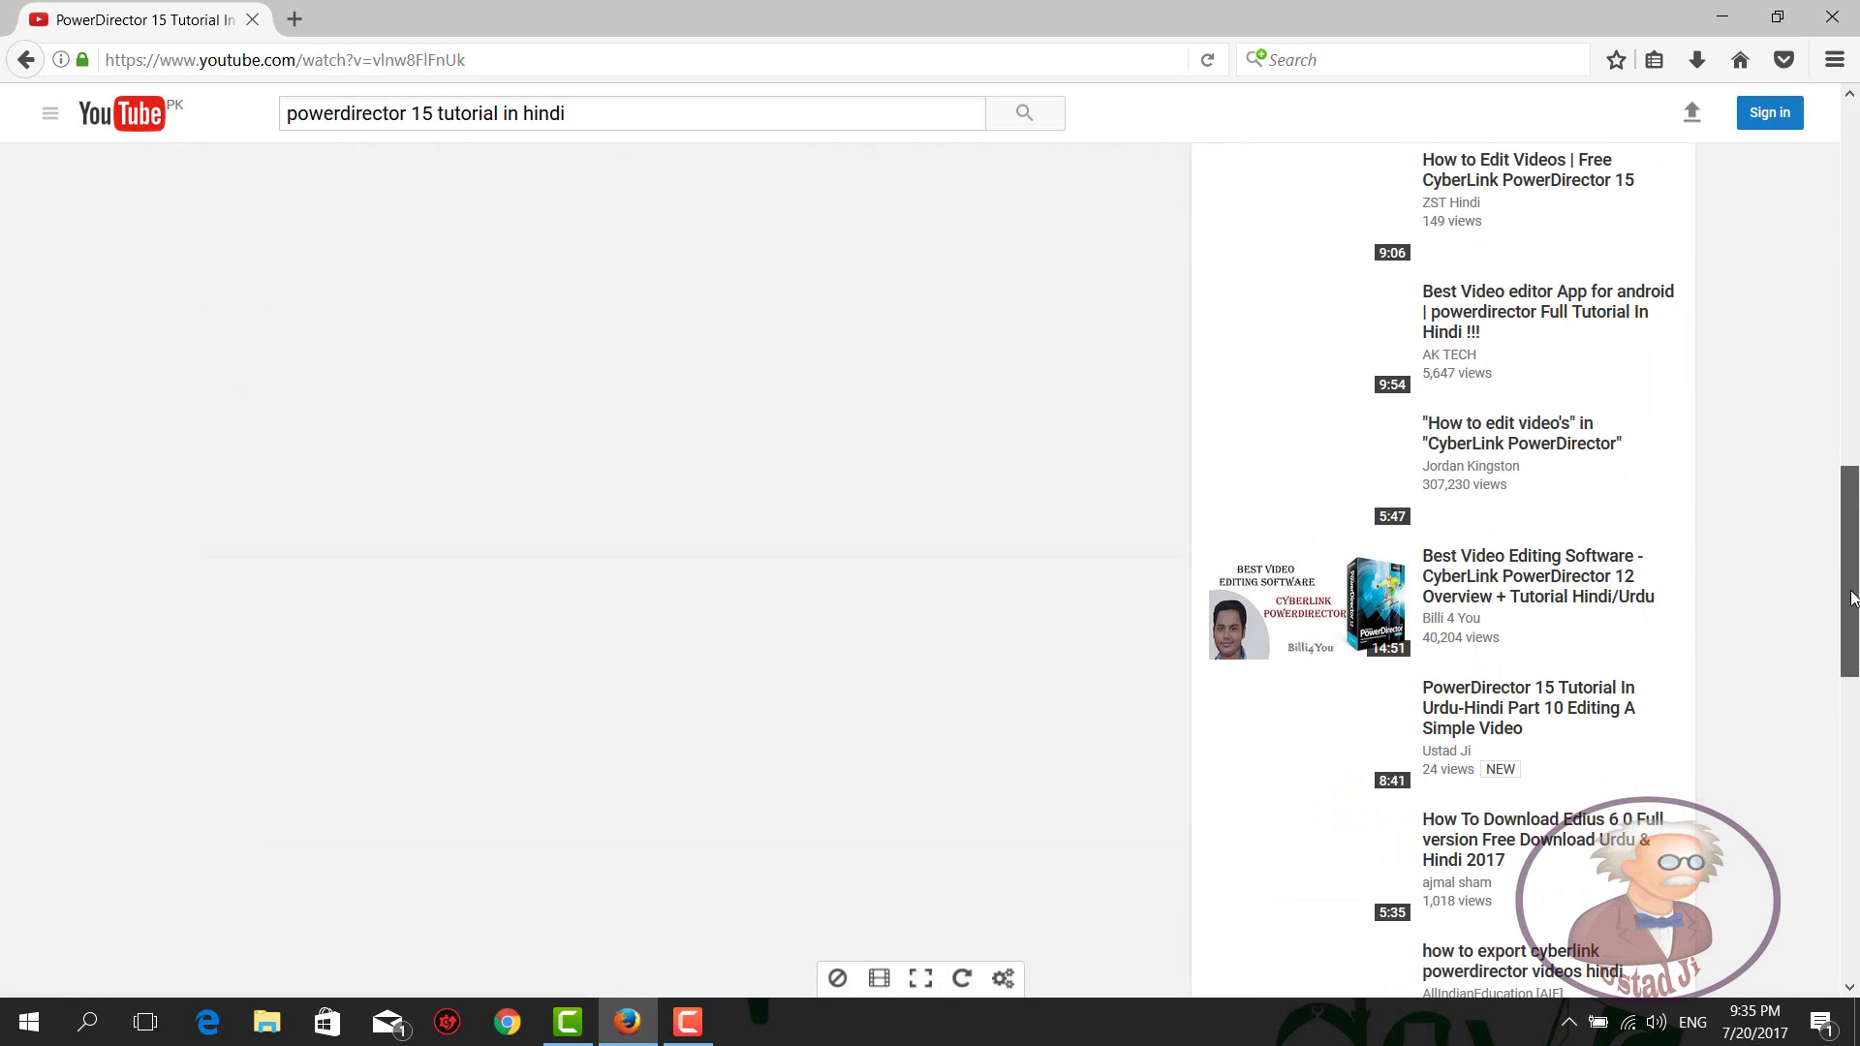
pyautogui.scroll(11, 1856, 250)
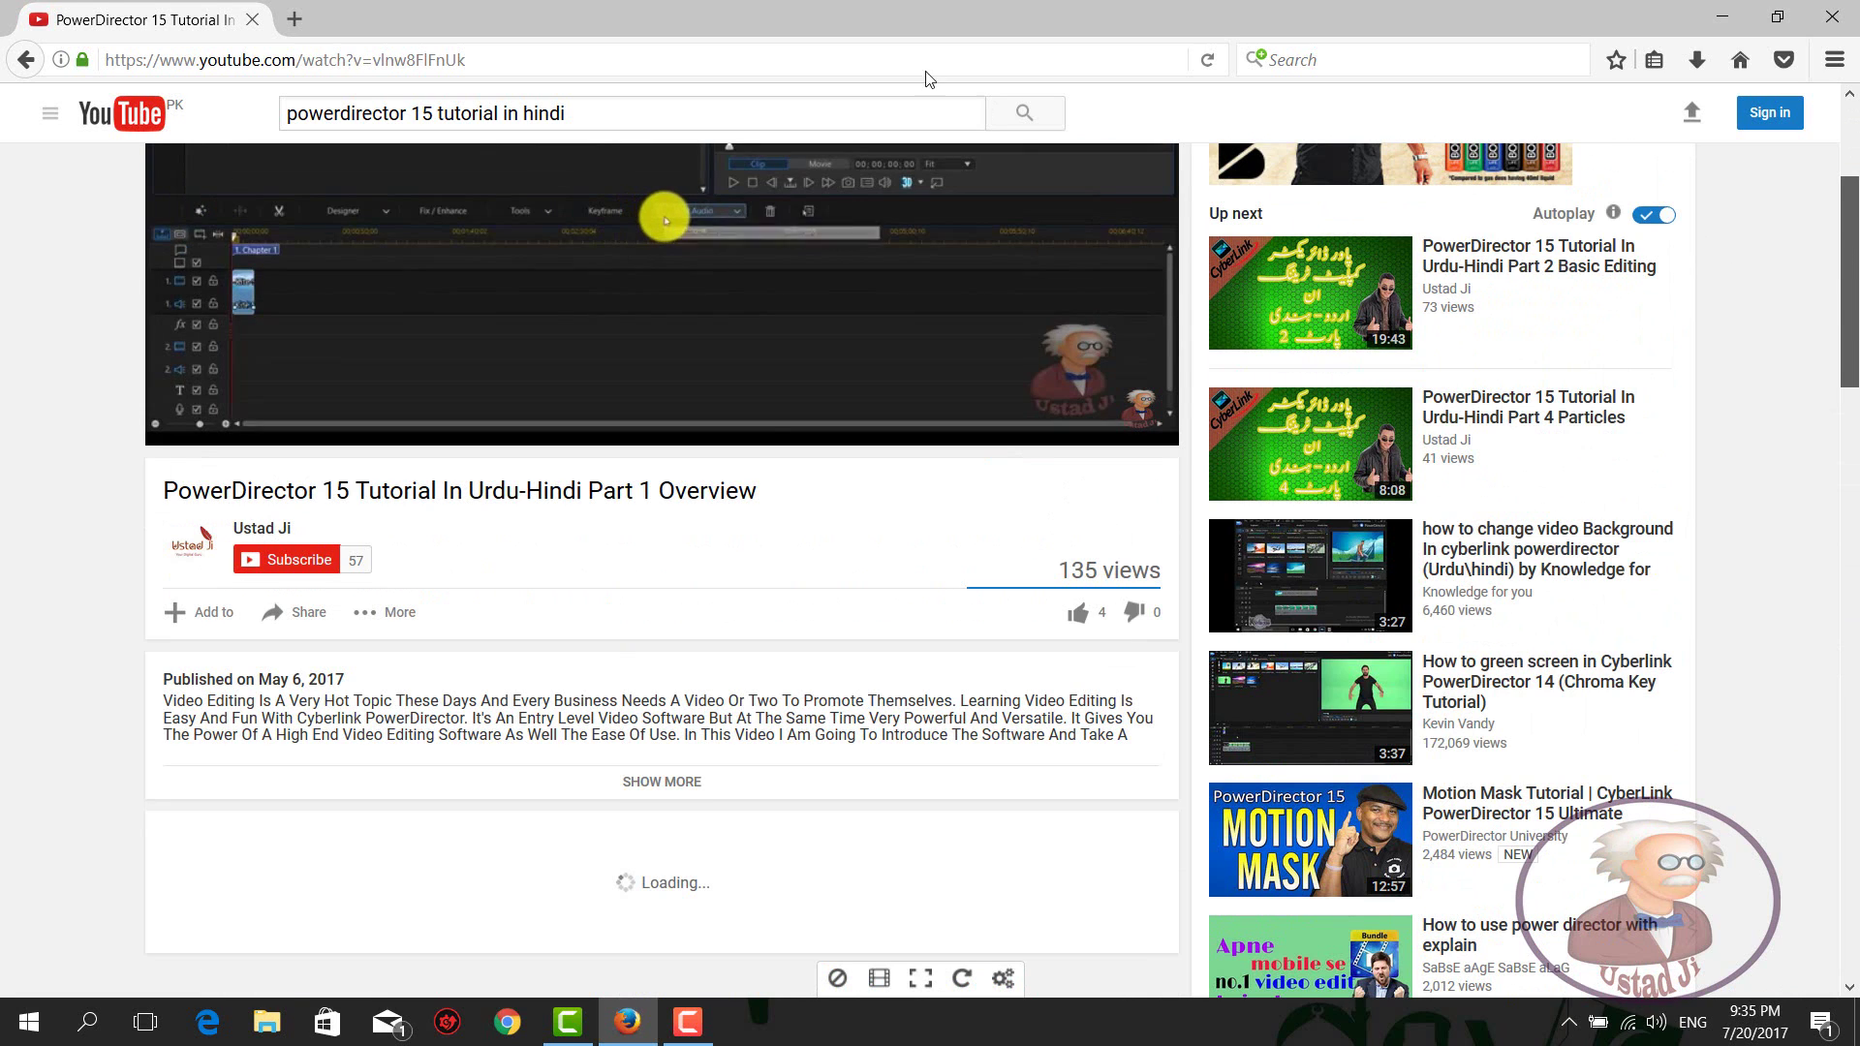
pyautogui.scroll(3, 1540, 291)
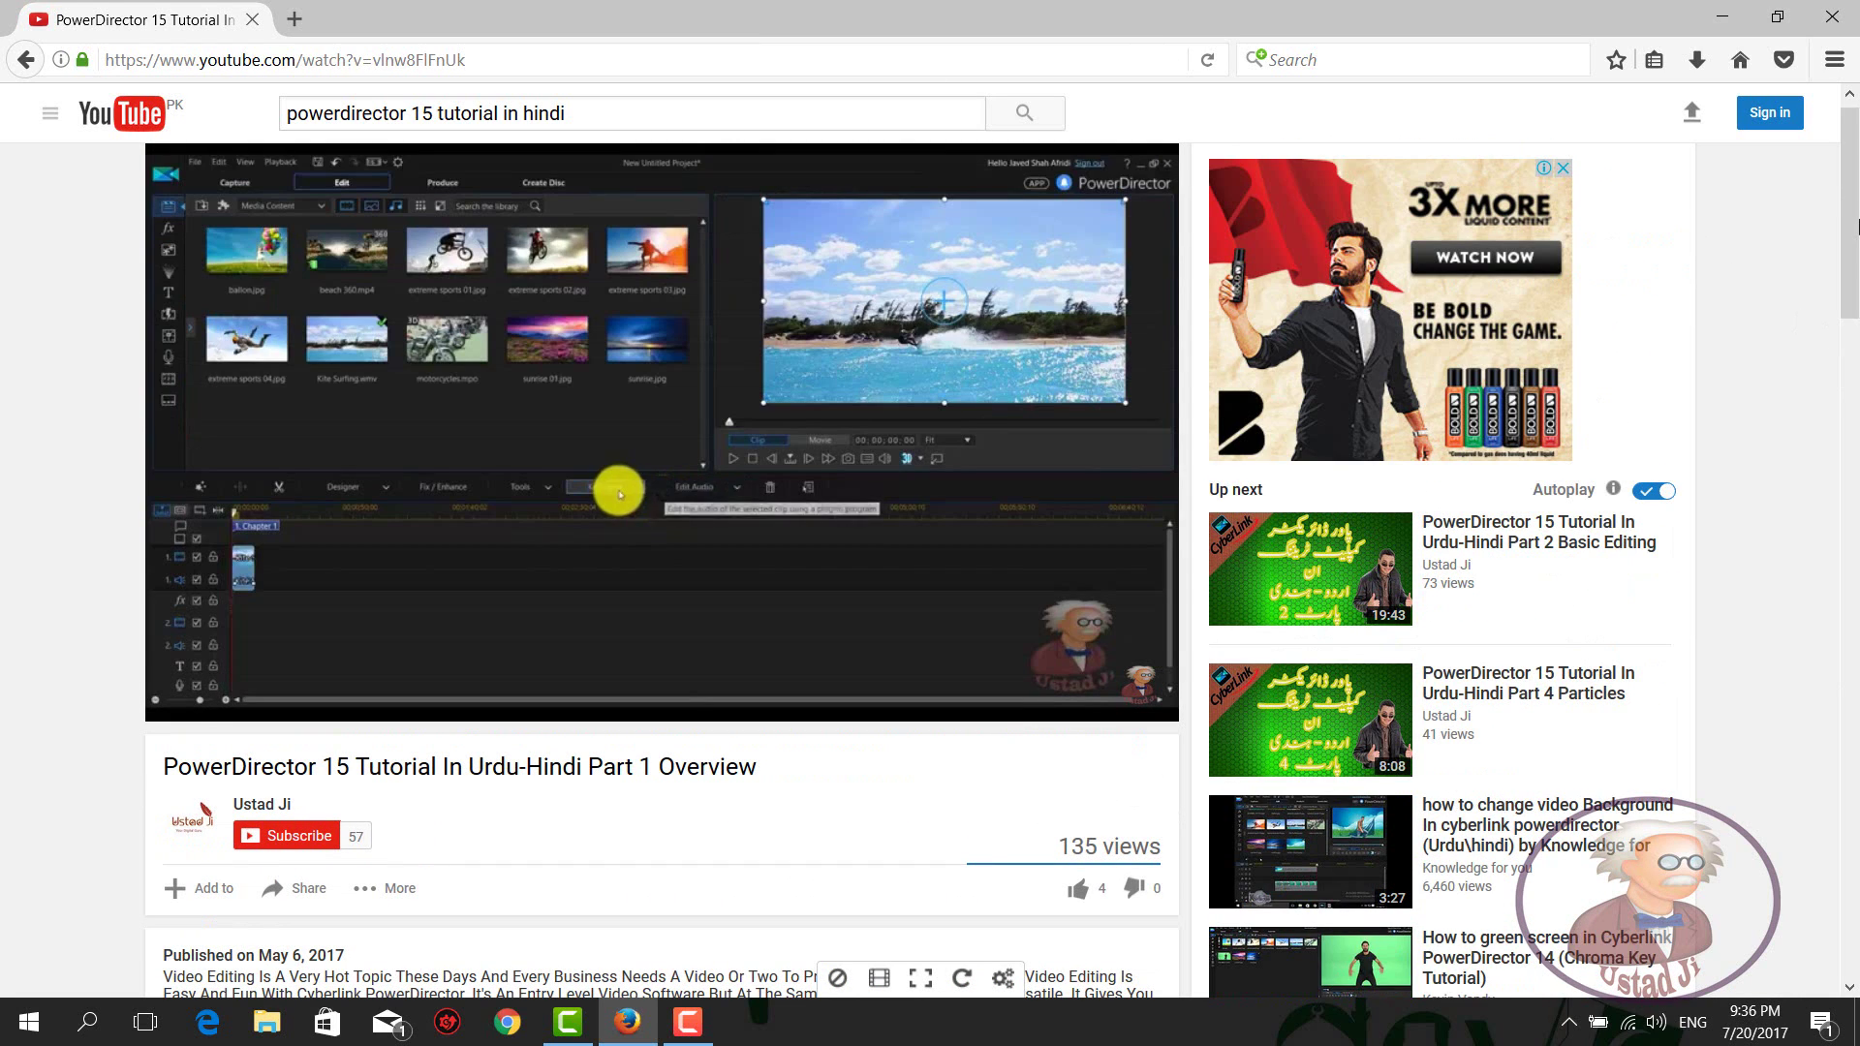
pyautogui.click(961, 345)
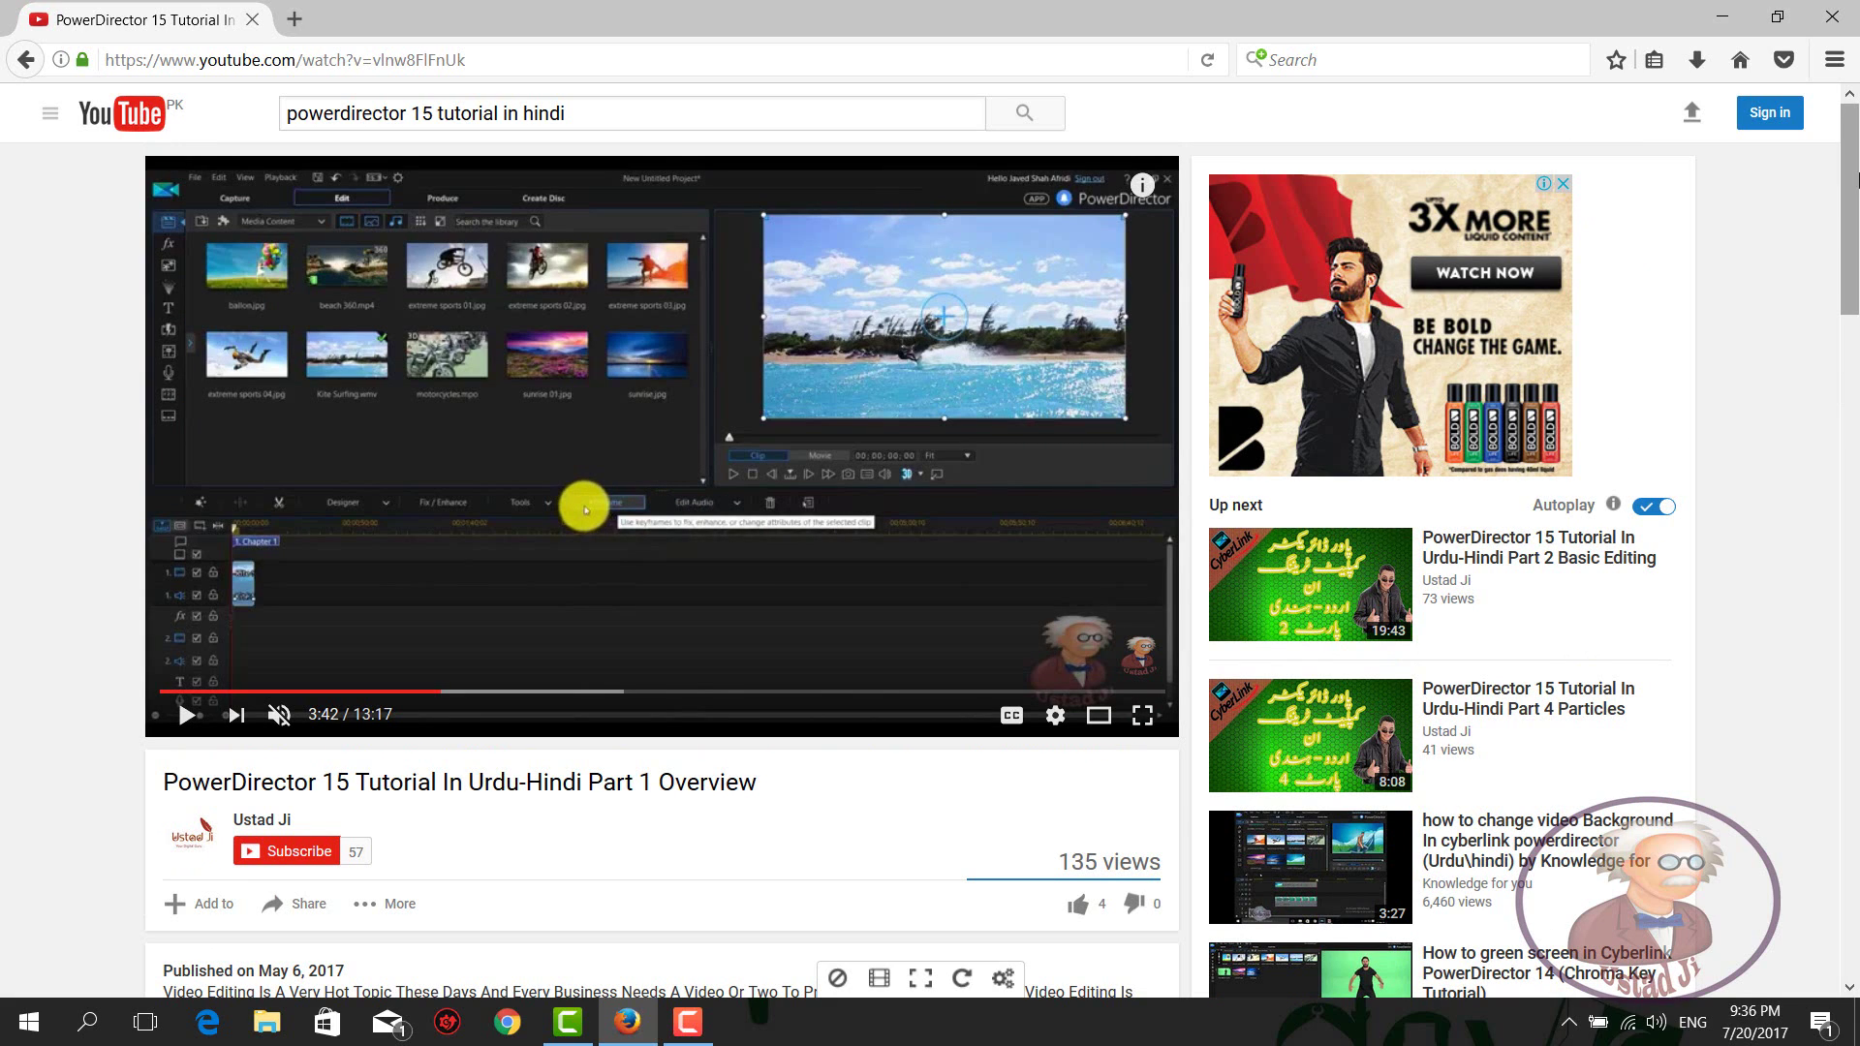
# - Open the Firefox add-ons manager and select the IDM Integration Module in the extensions list
pyautogui.click(1834, 62)
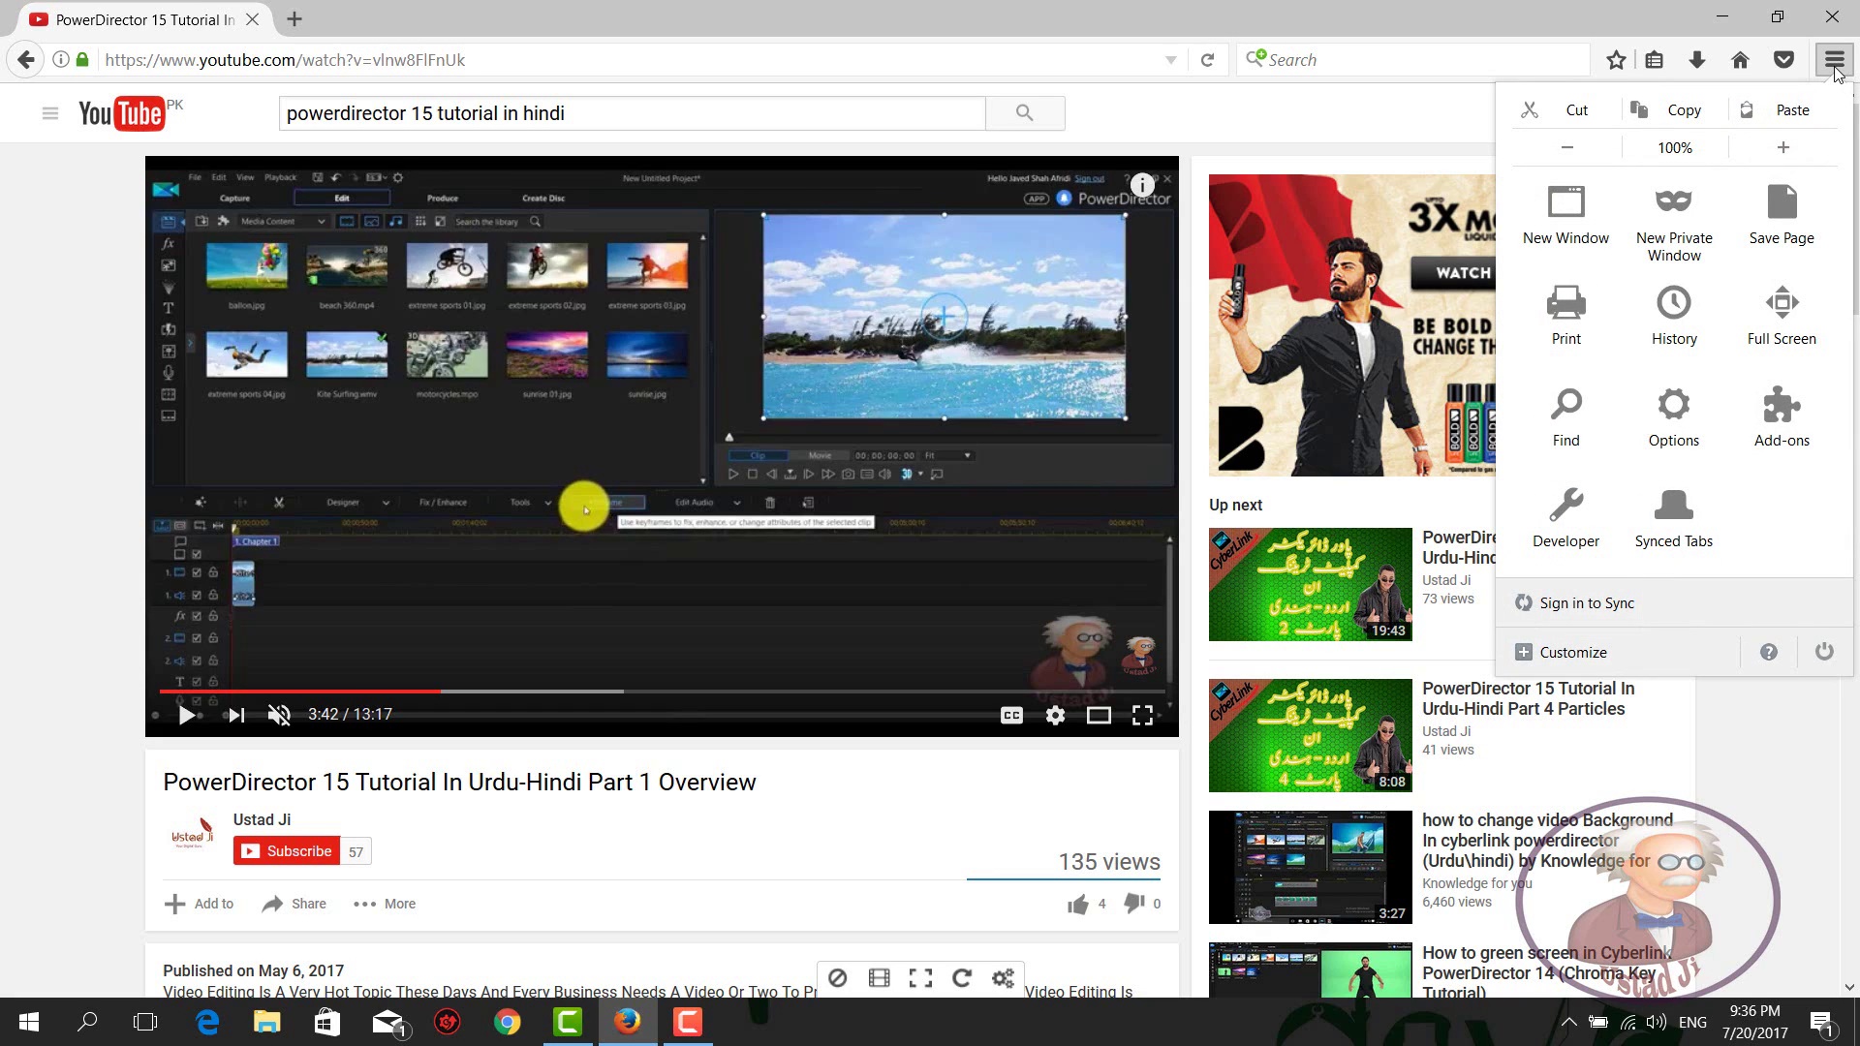
pyautogui.click(1789, 405)
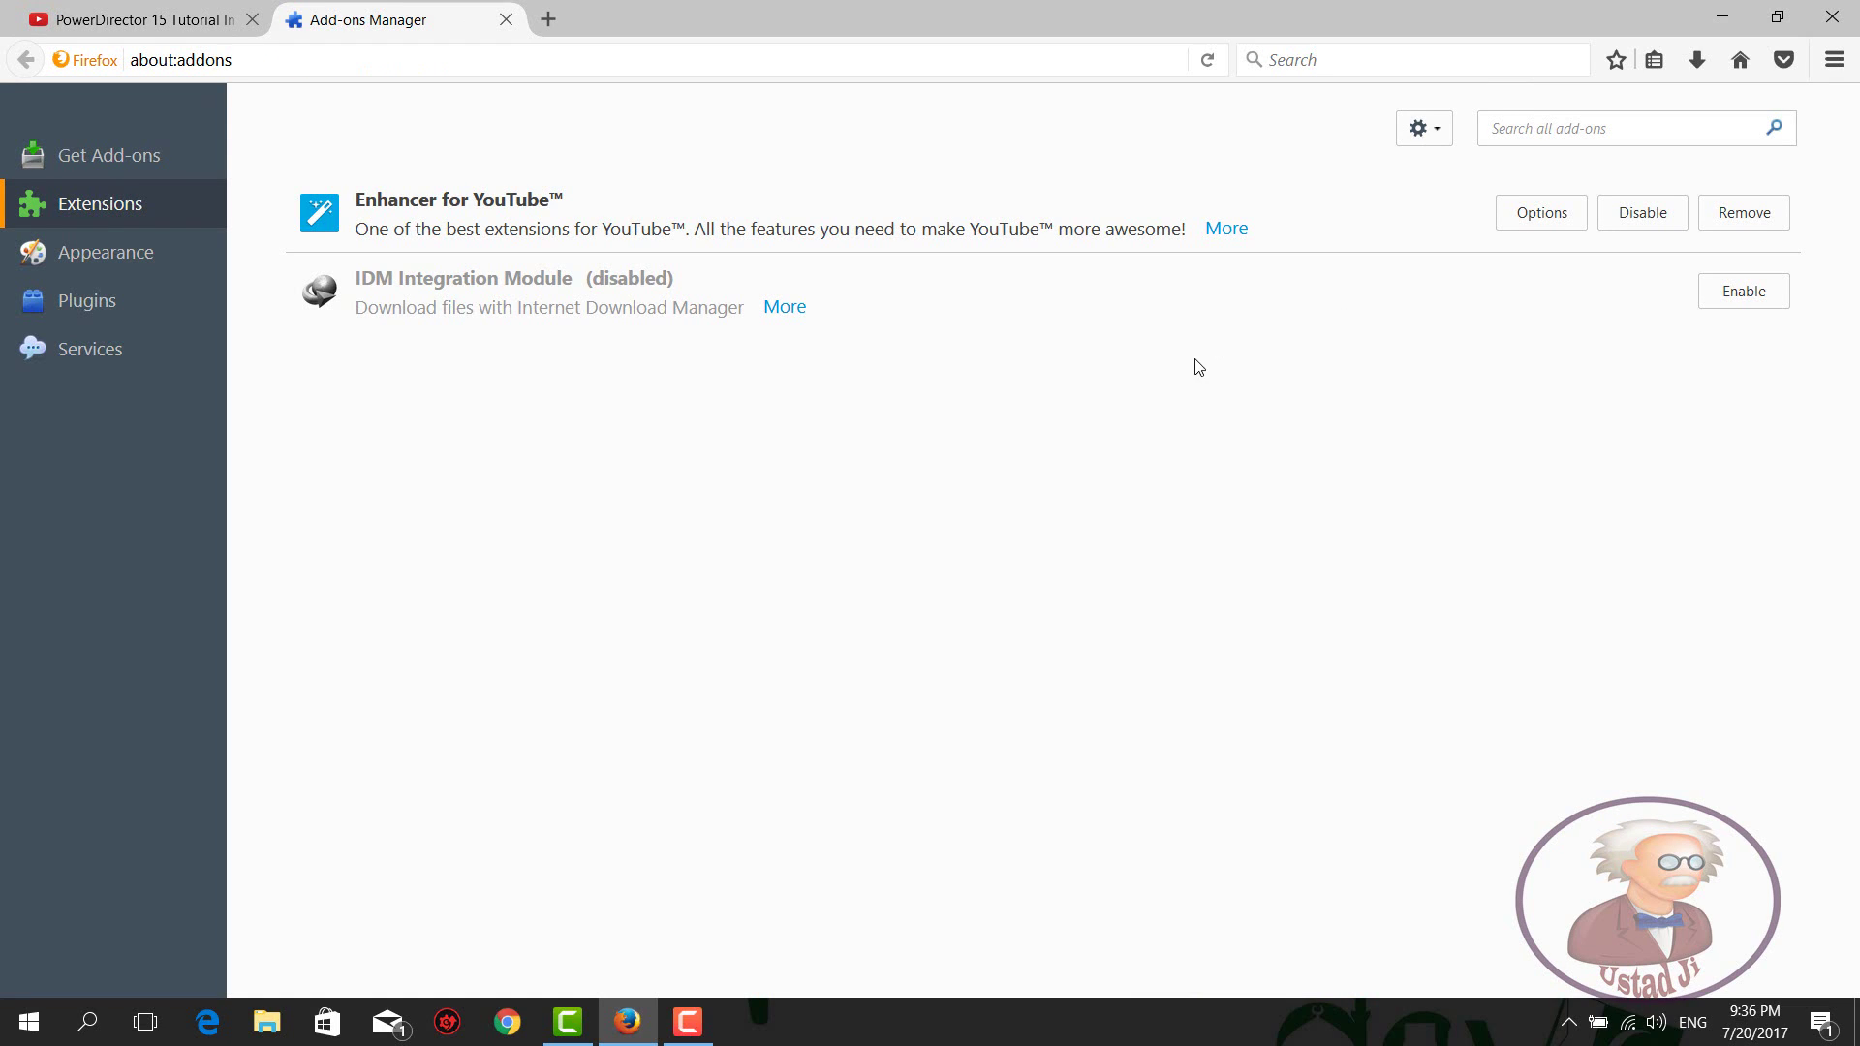
pyautogui.click(601, 304)
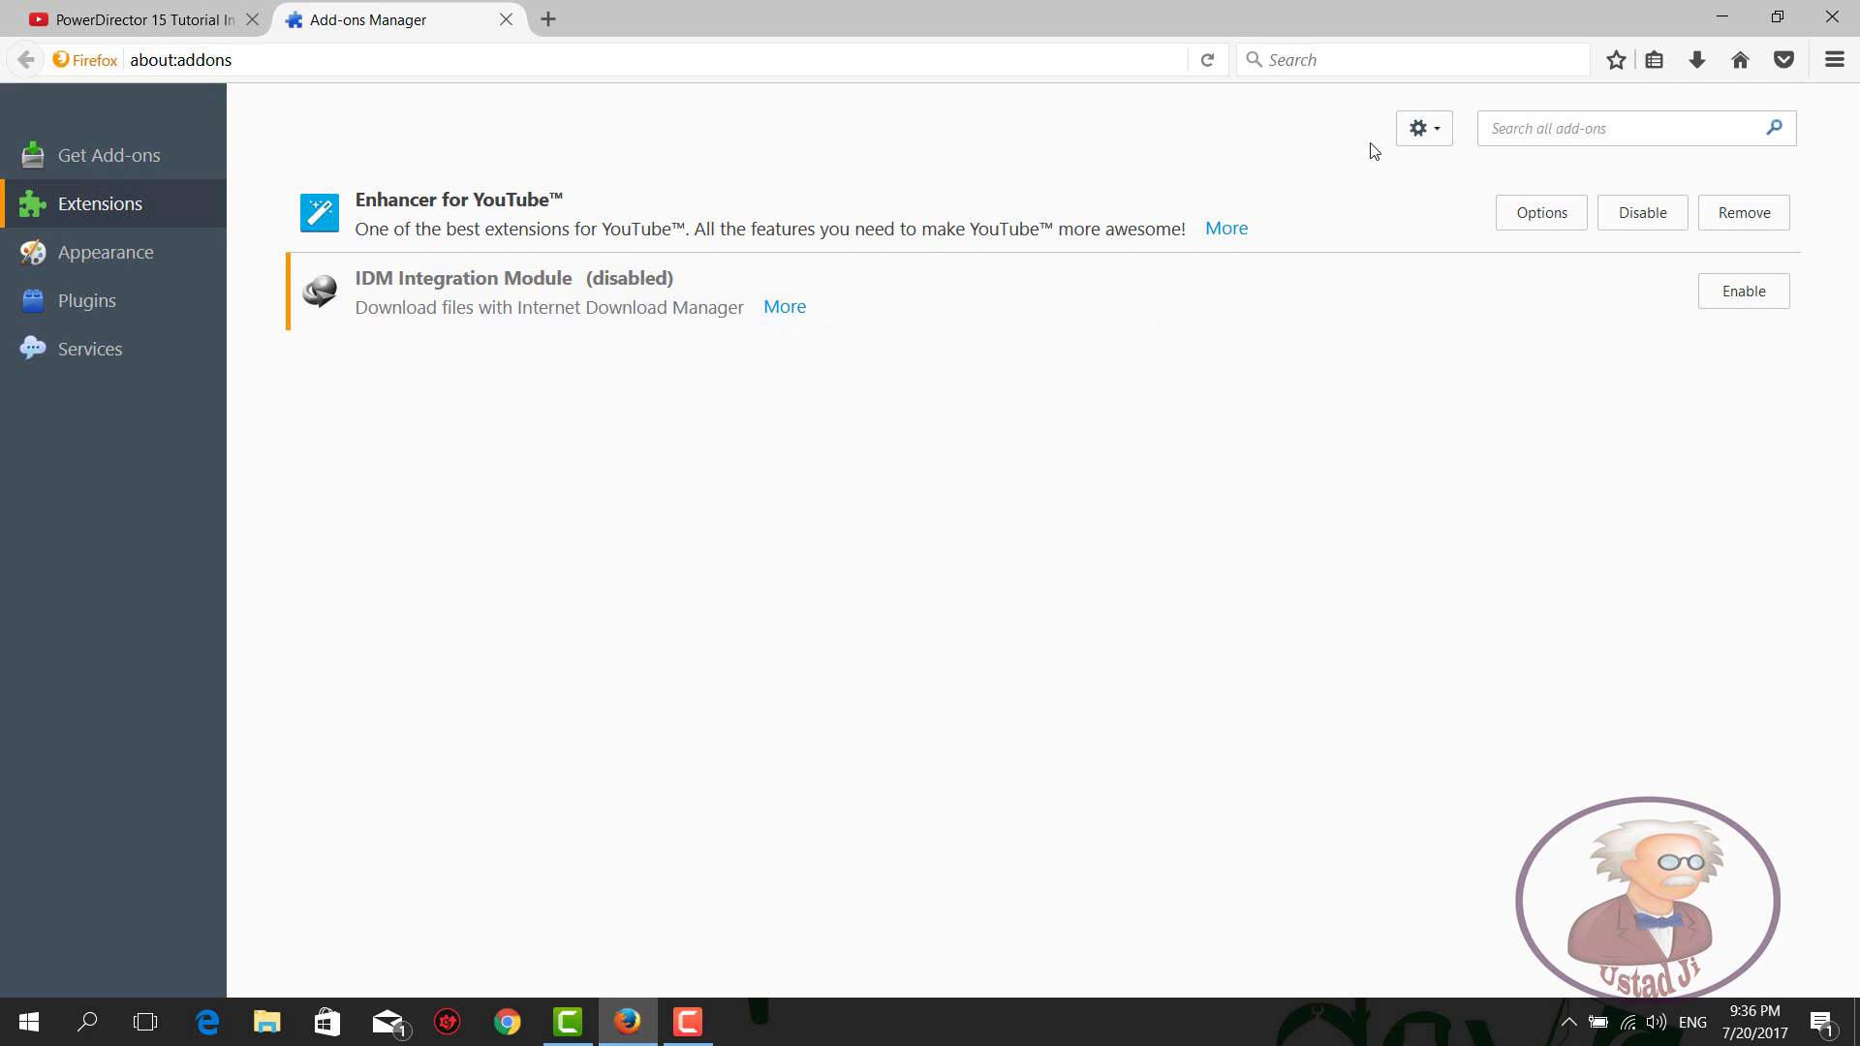
# - Start installing an add-on from a file and browse to Program Files (x86) > Internet Download Manager on Local Disk (C:)
pyautogui.click(1421, 131)
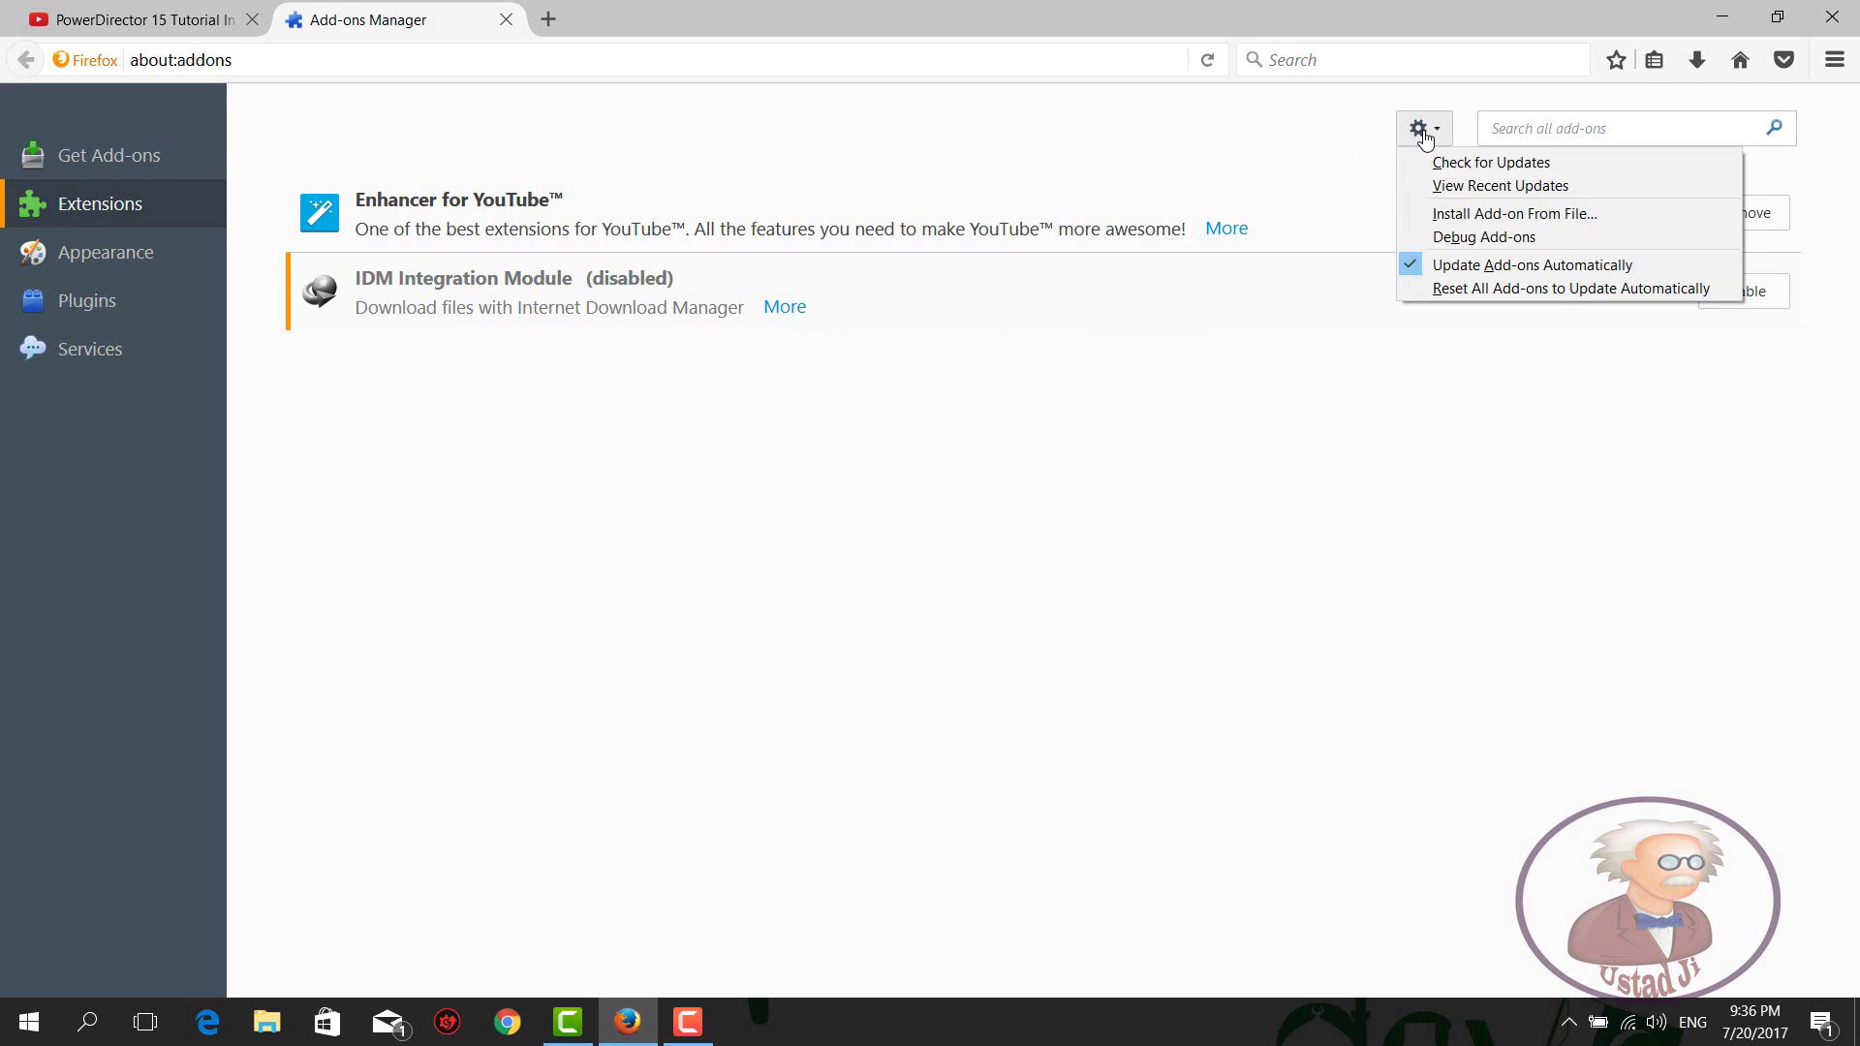
pyautogui.click(1481, 215)
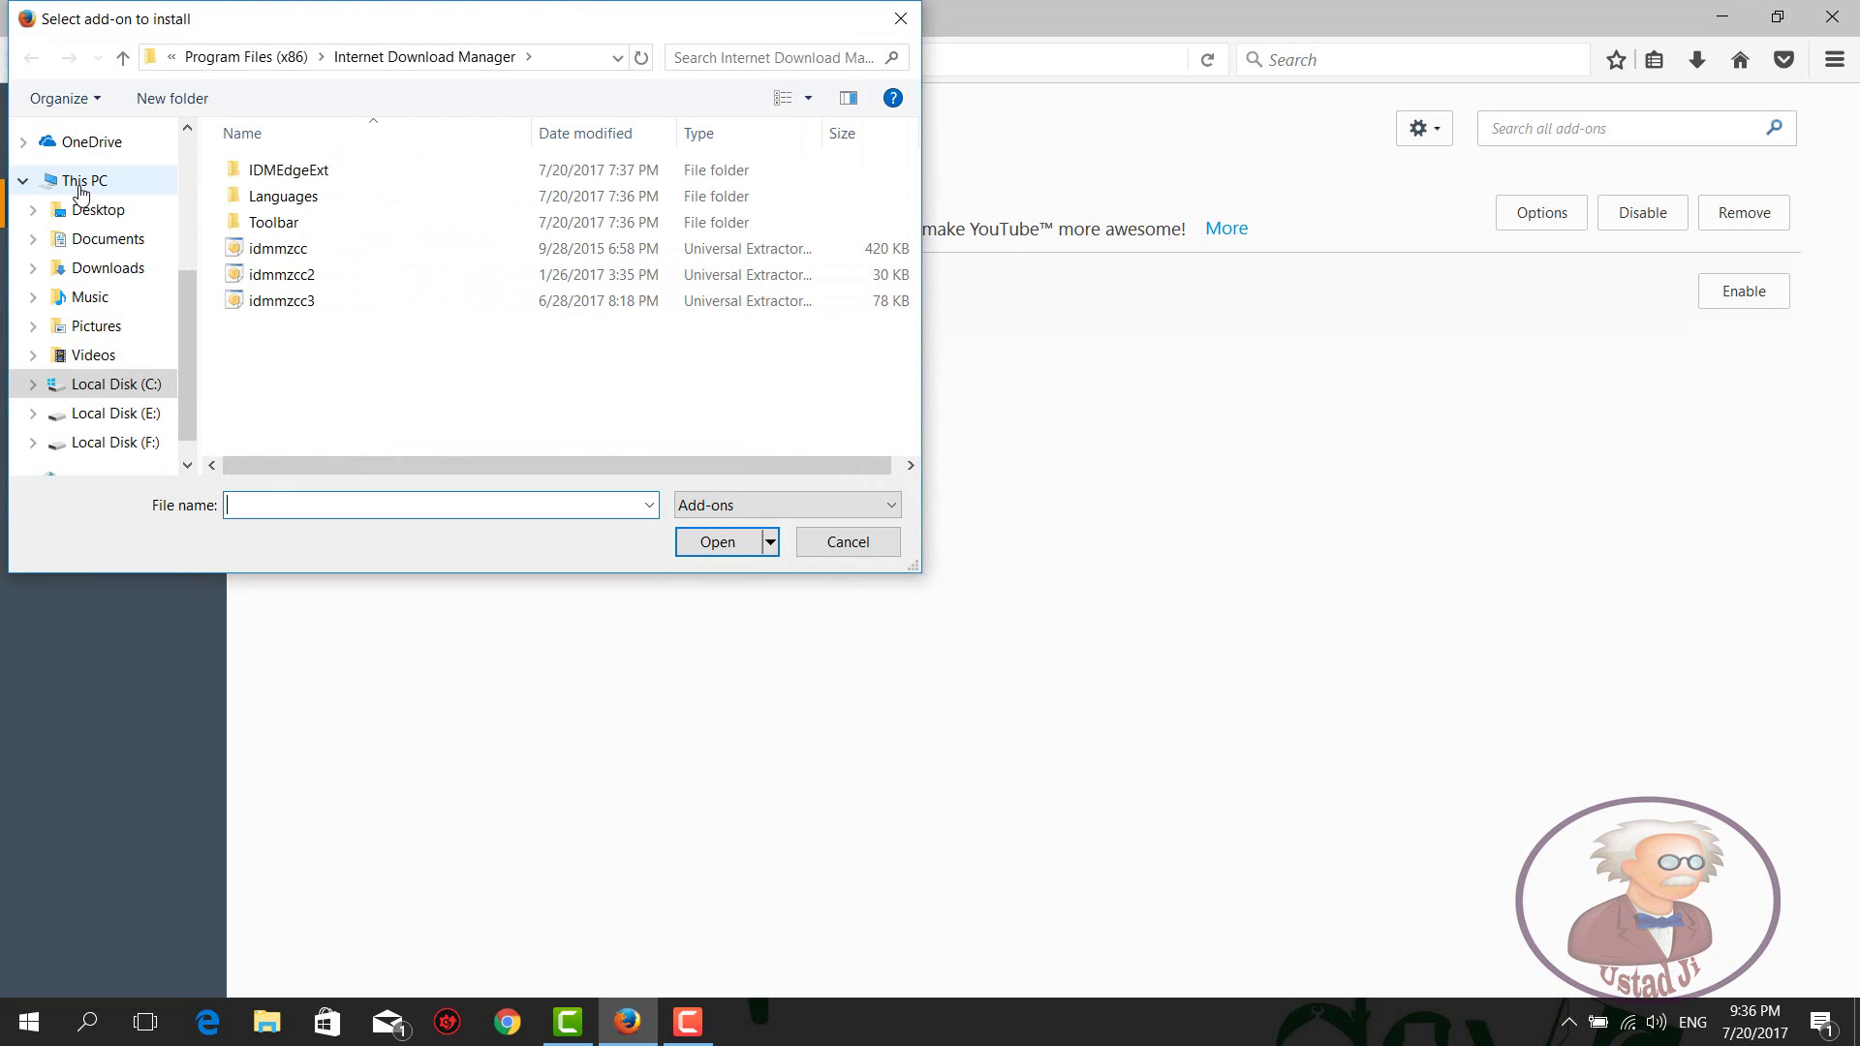
pyautogui.click(155, 386)
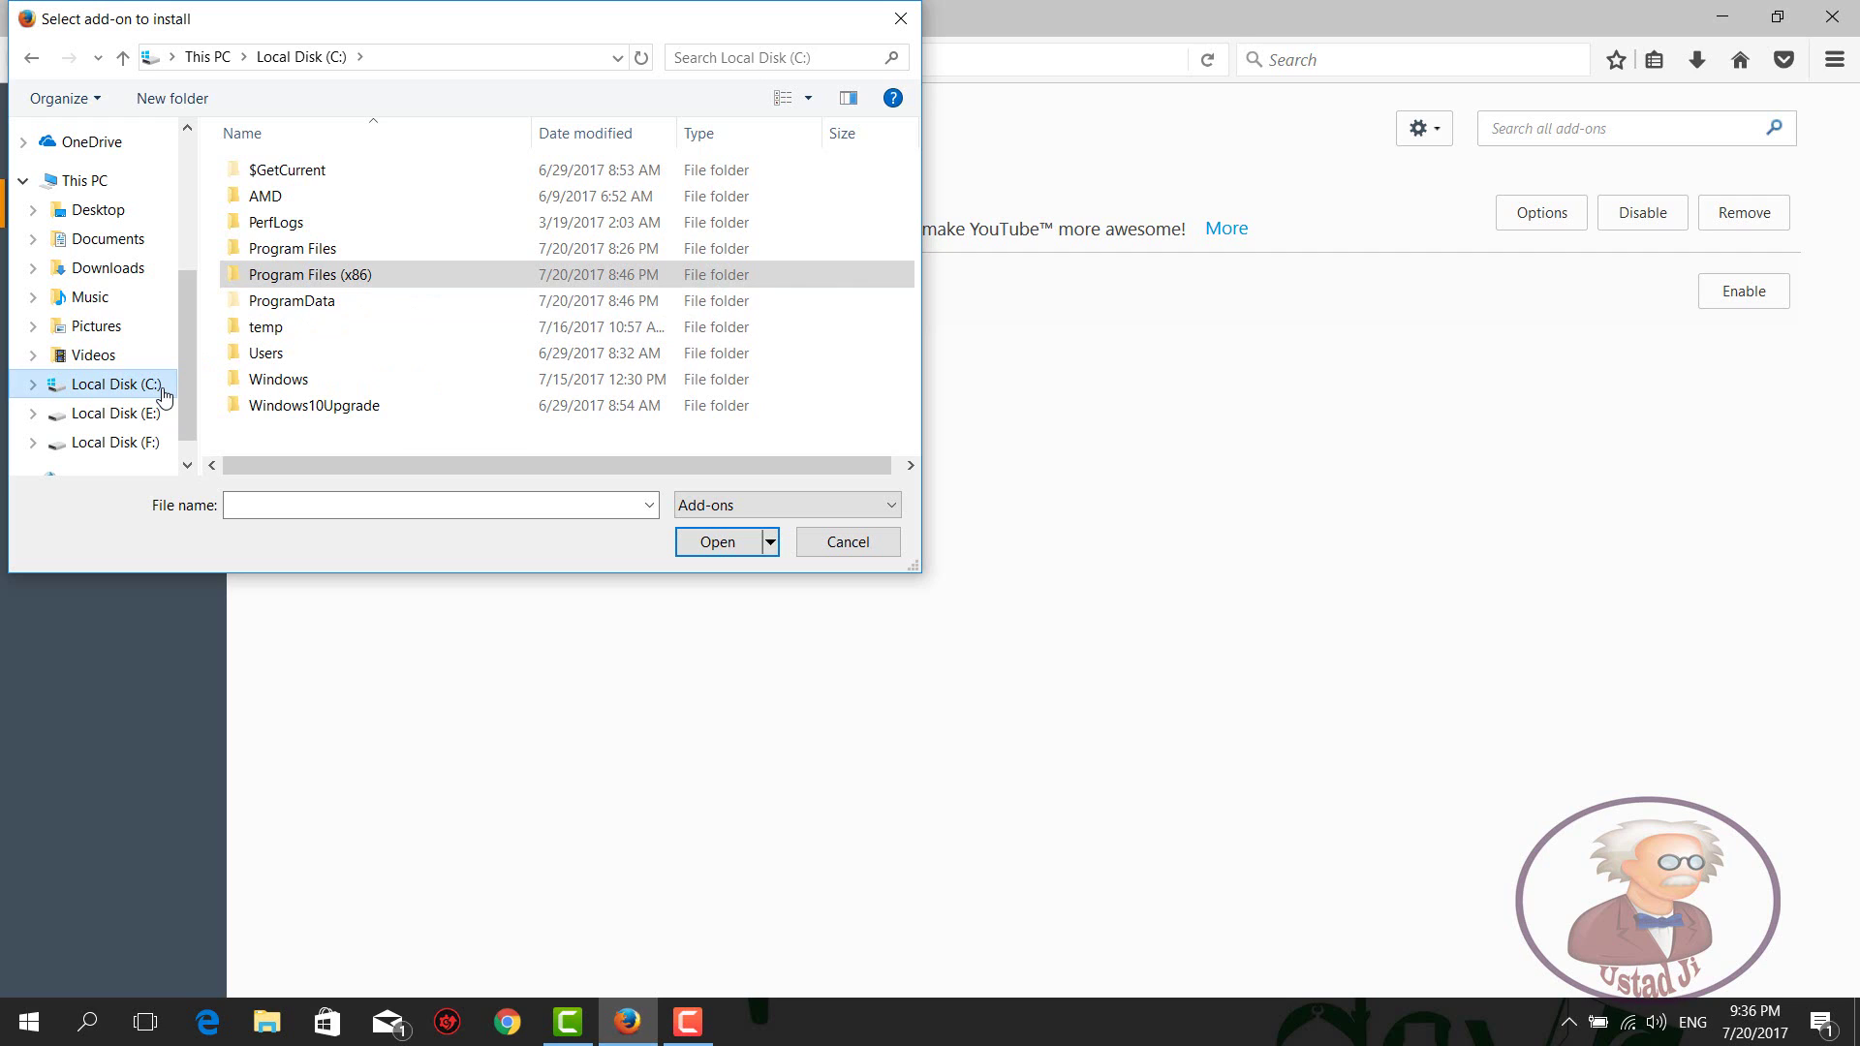
pyautogui.click(207, 56)
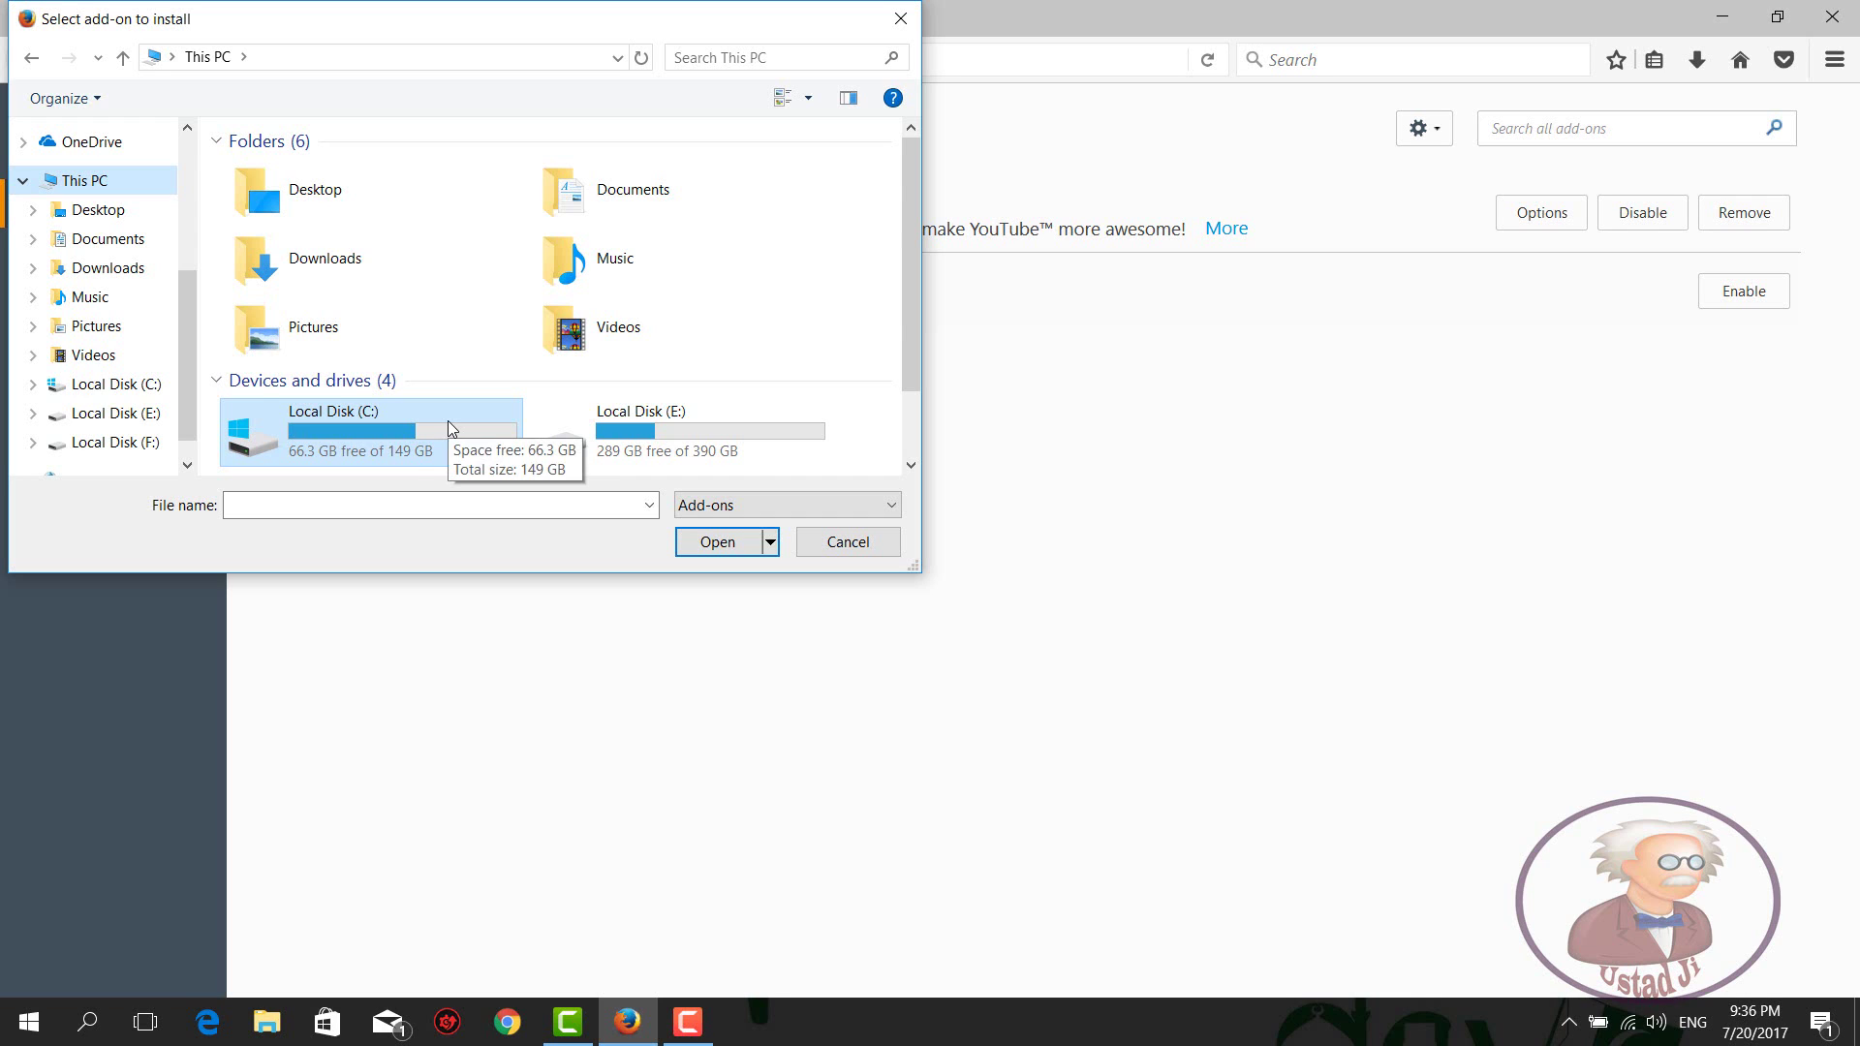
pyautogui.doubleClick(449, 423)
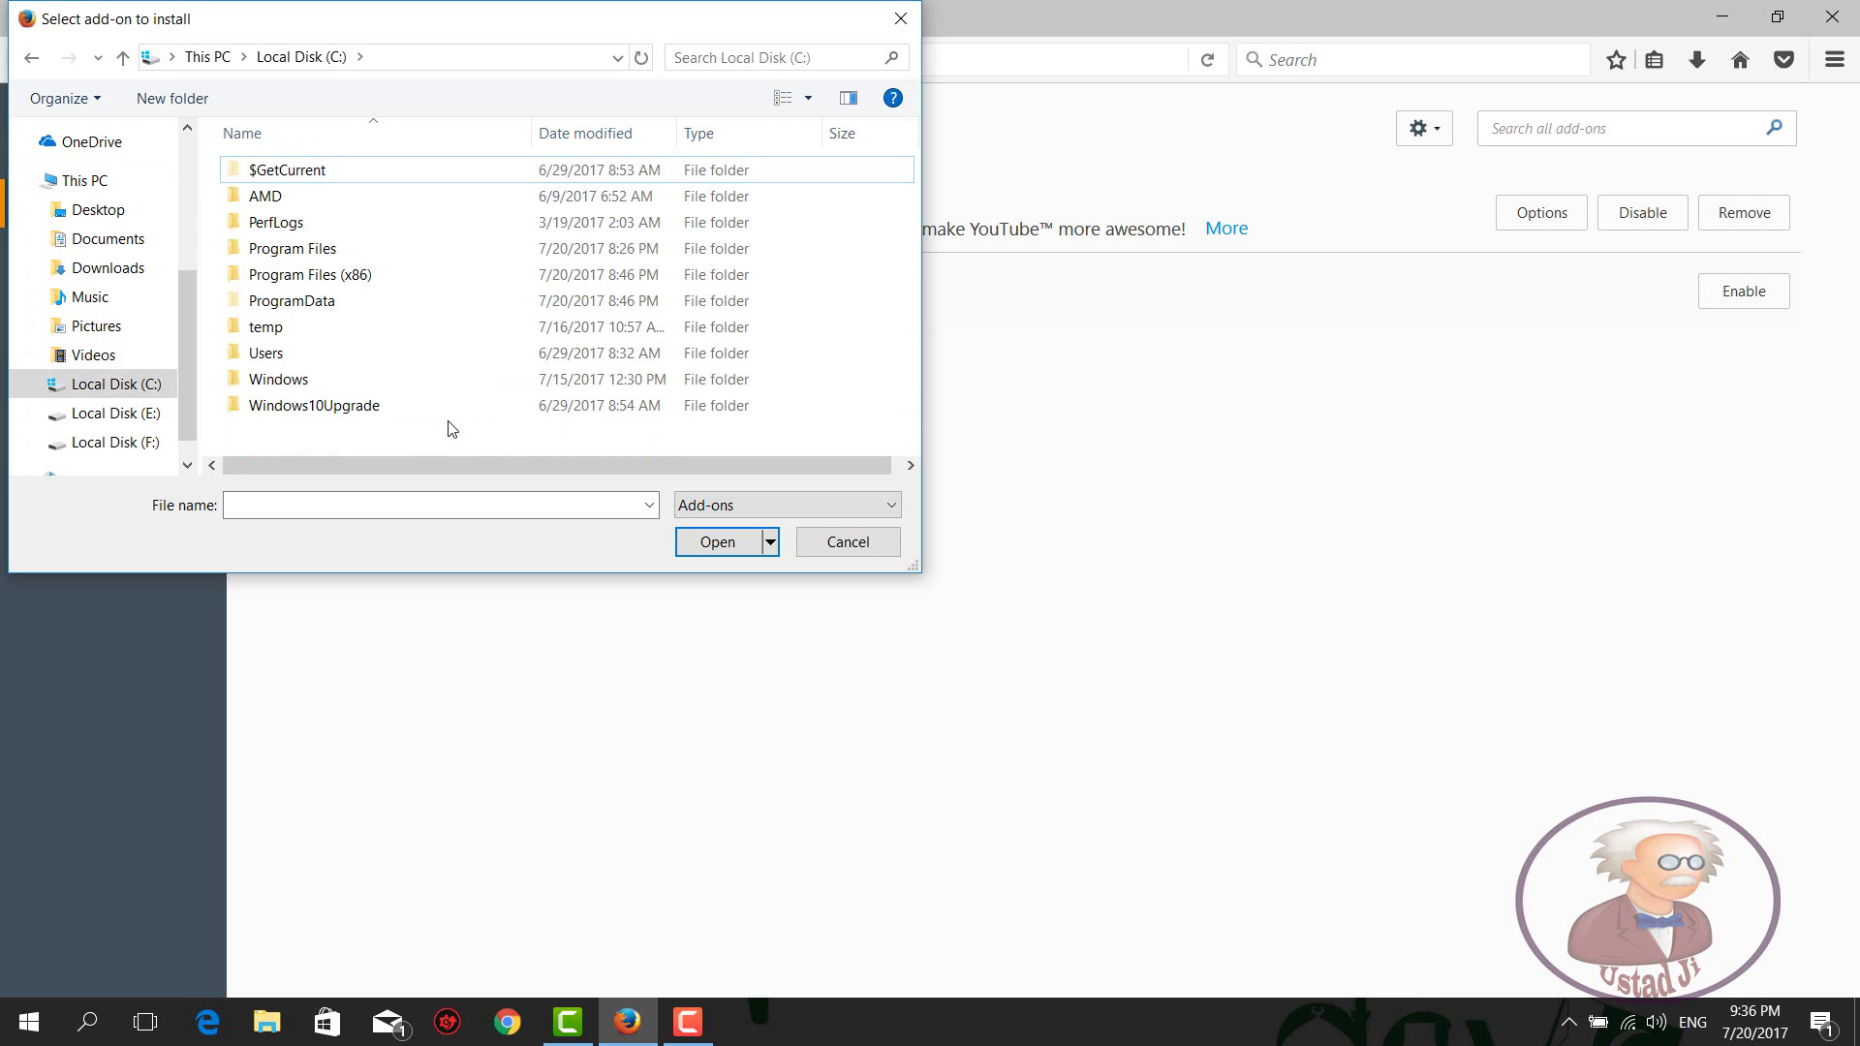
pyautogui.doubleClick(339, 272)
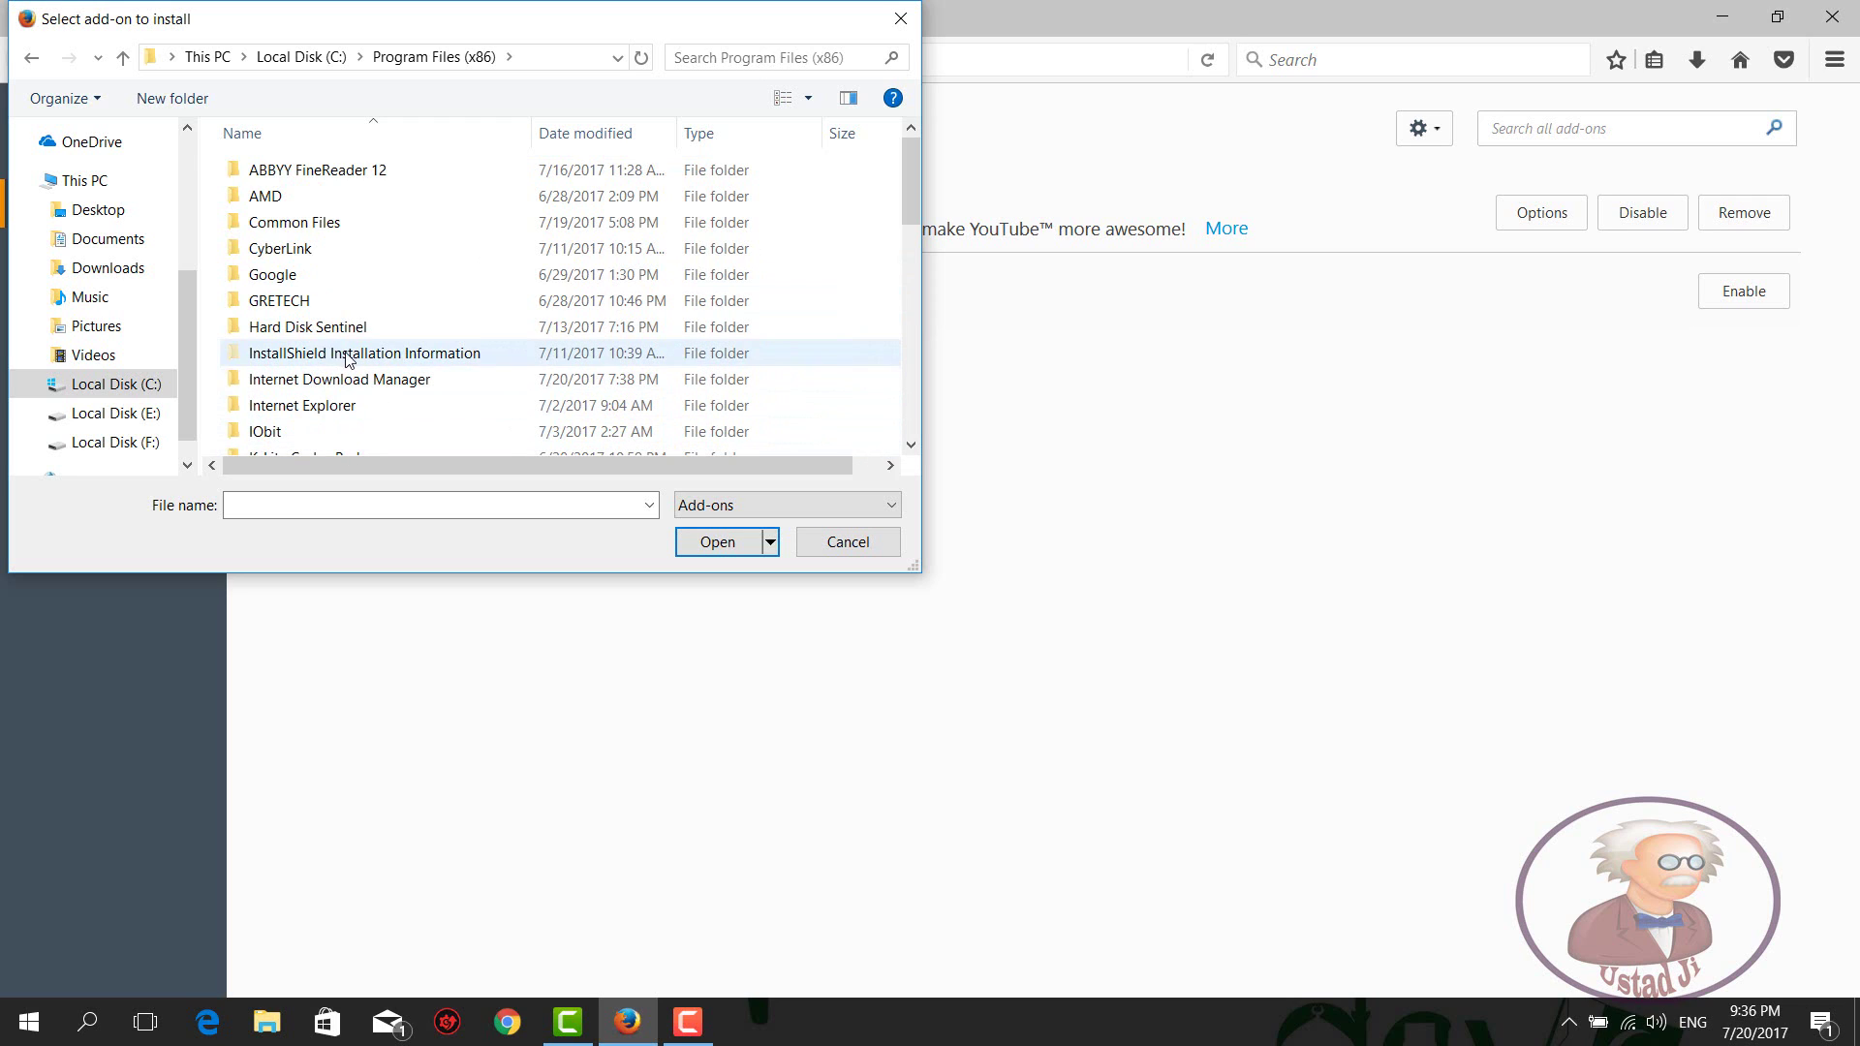
pyautogui.doubleClick(358, 385)
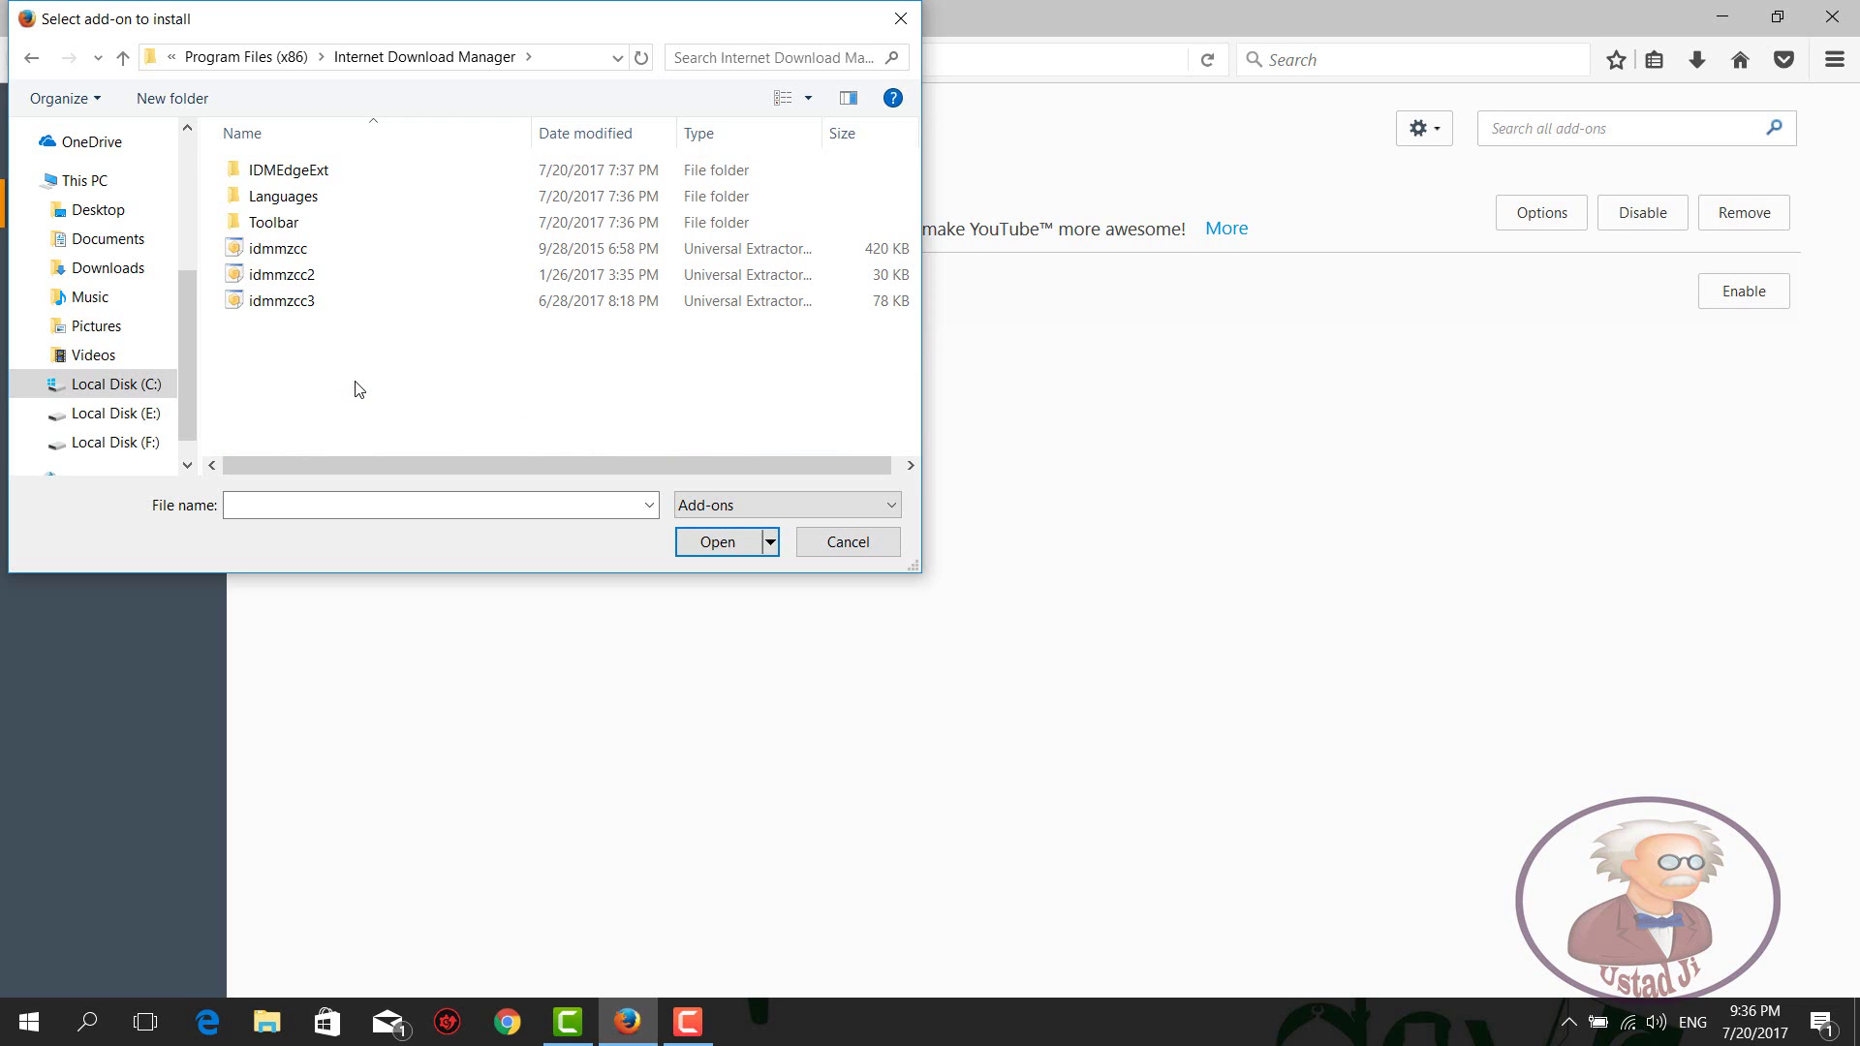
pyautogui.moveTo(322, 345); pyautogui.dragTo(271, 259)
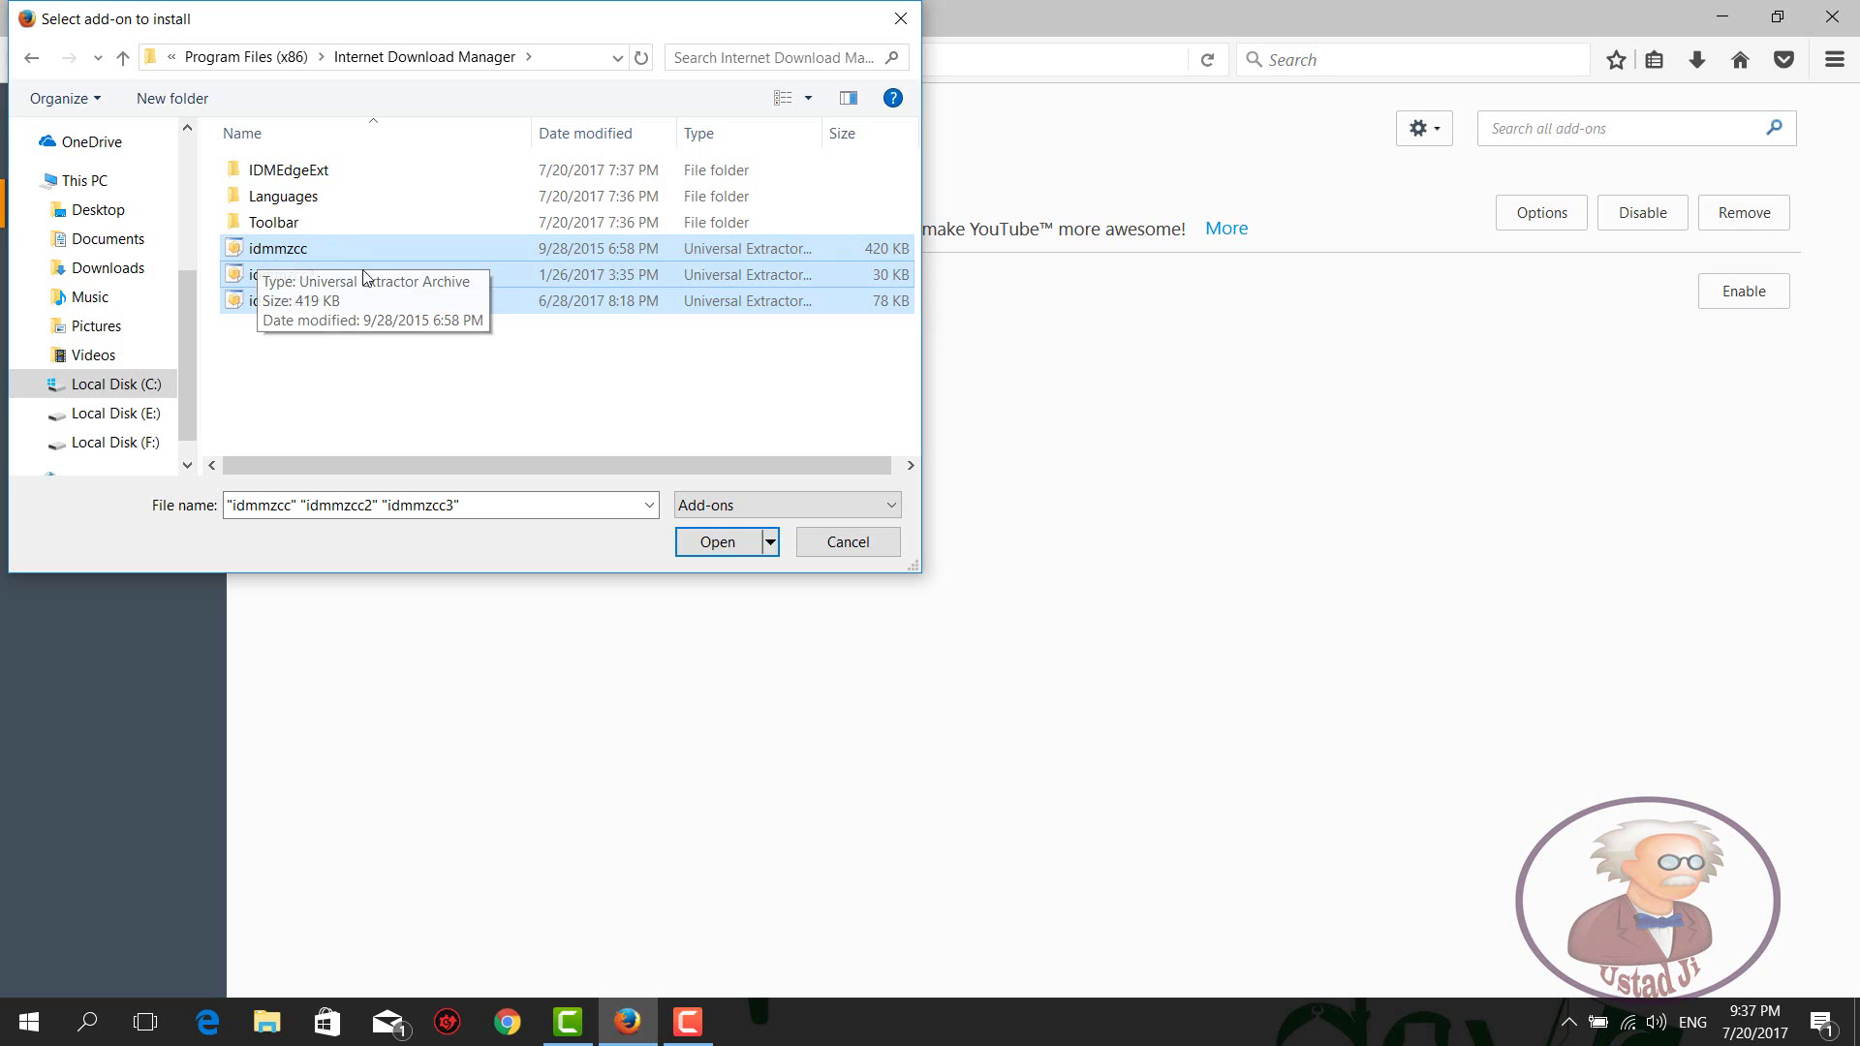
pyautogui.click(312, 345)
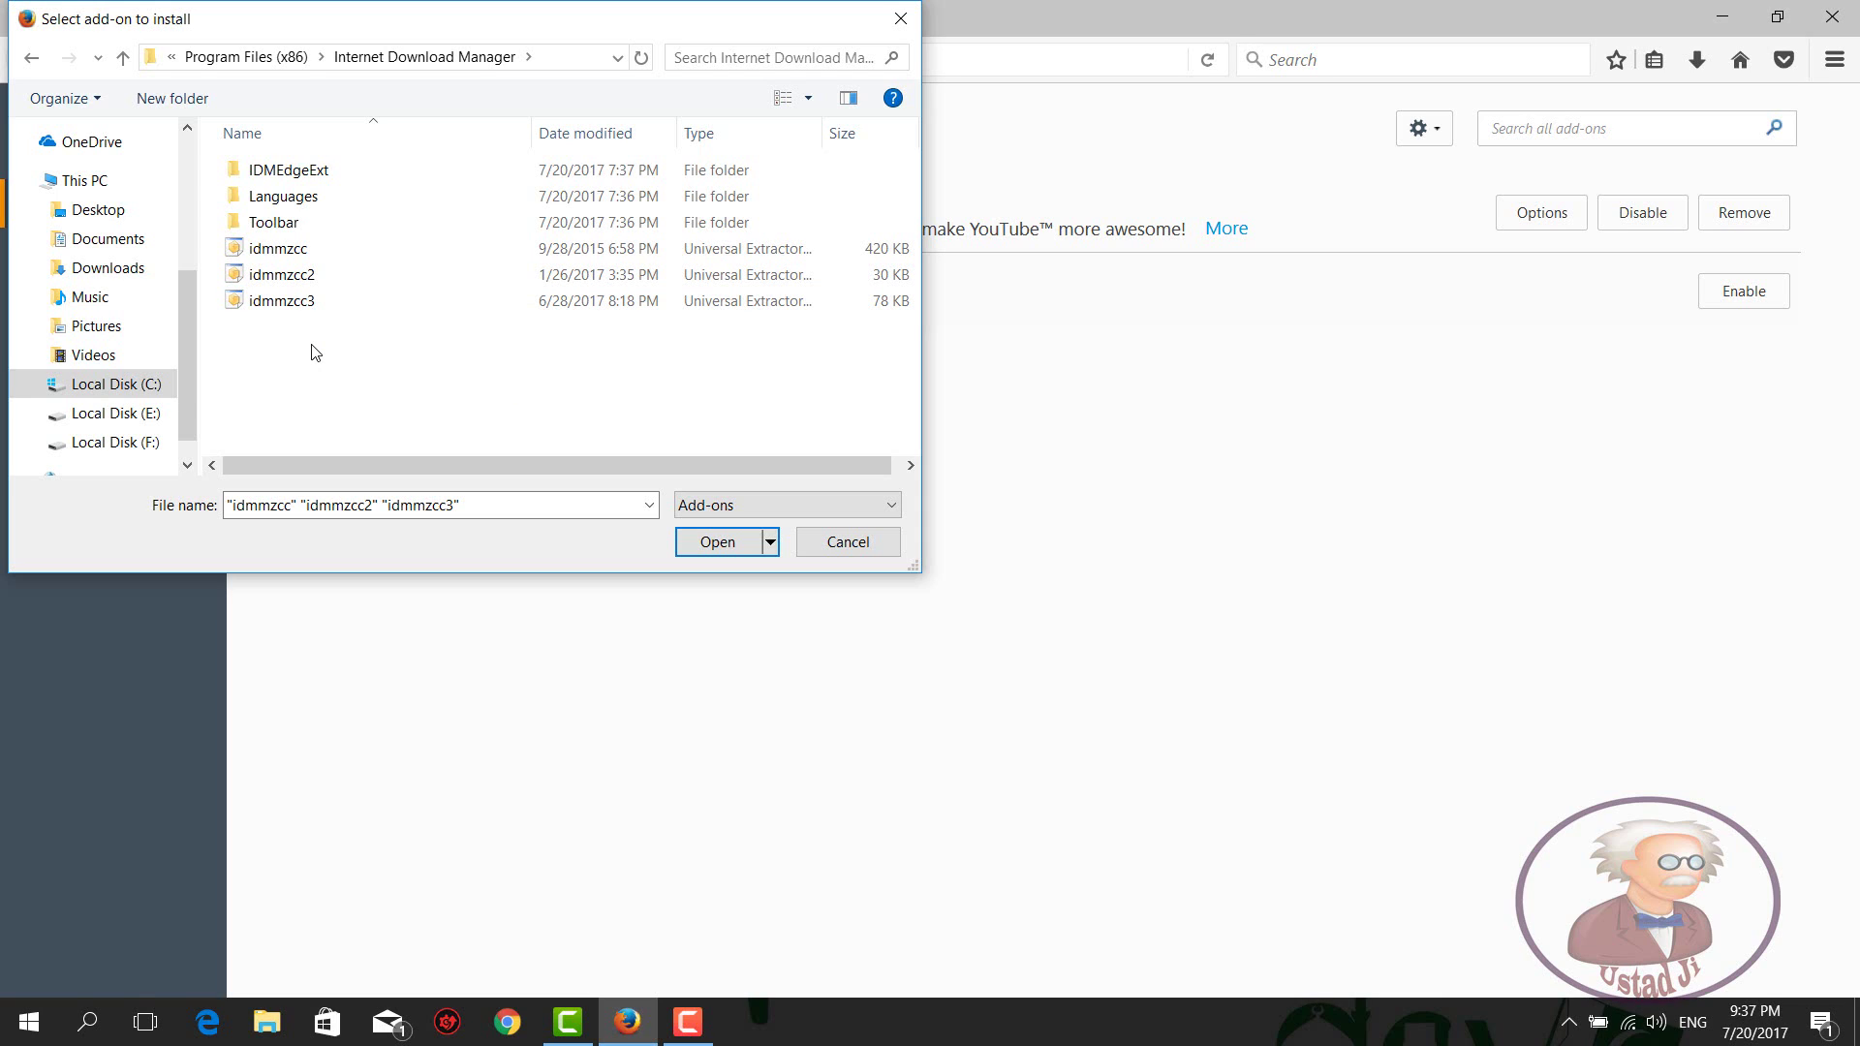
pyautogui.click(1838, 68)
pyautogui.click(316, 308)
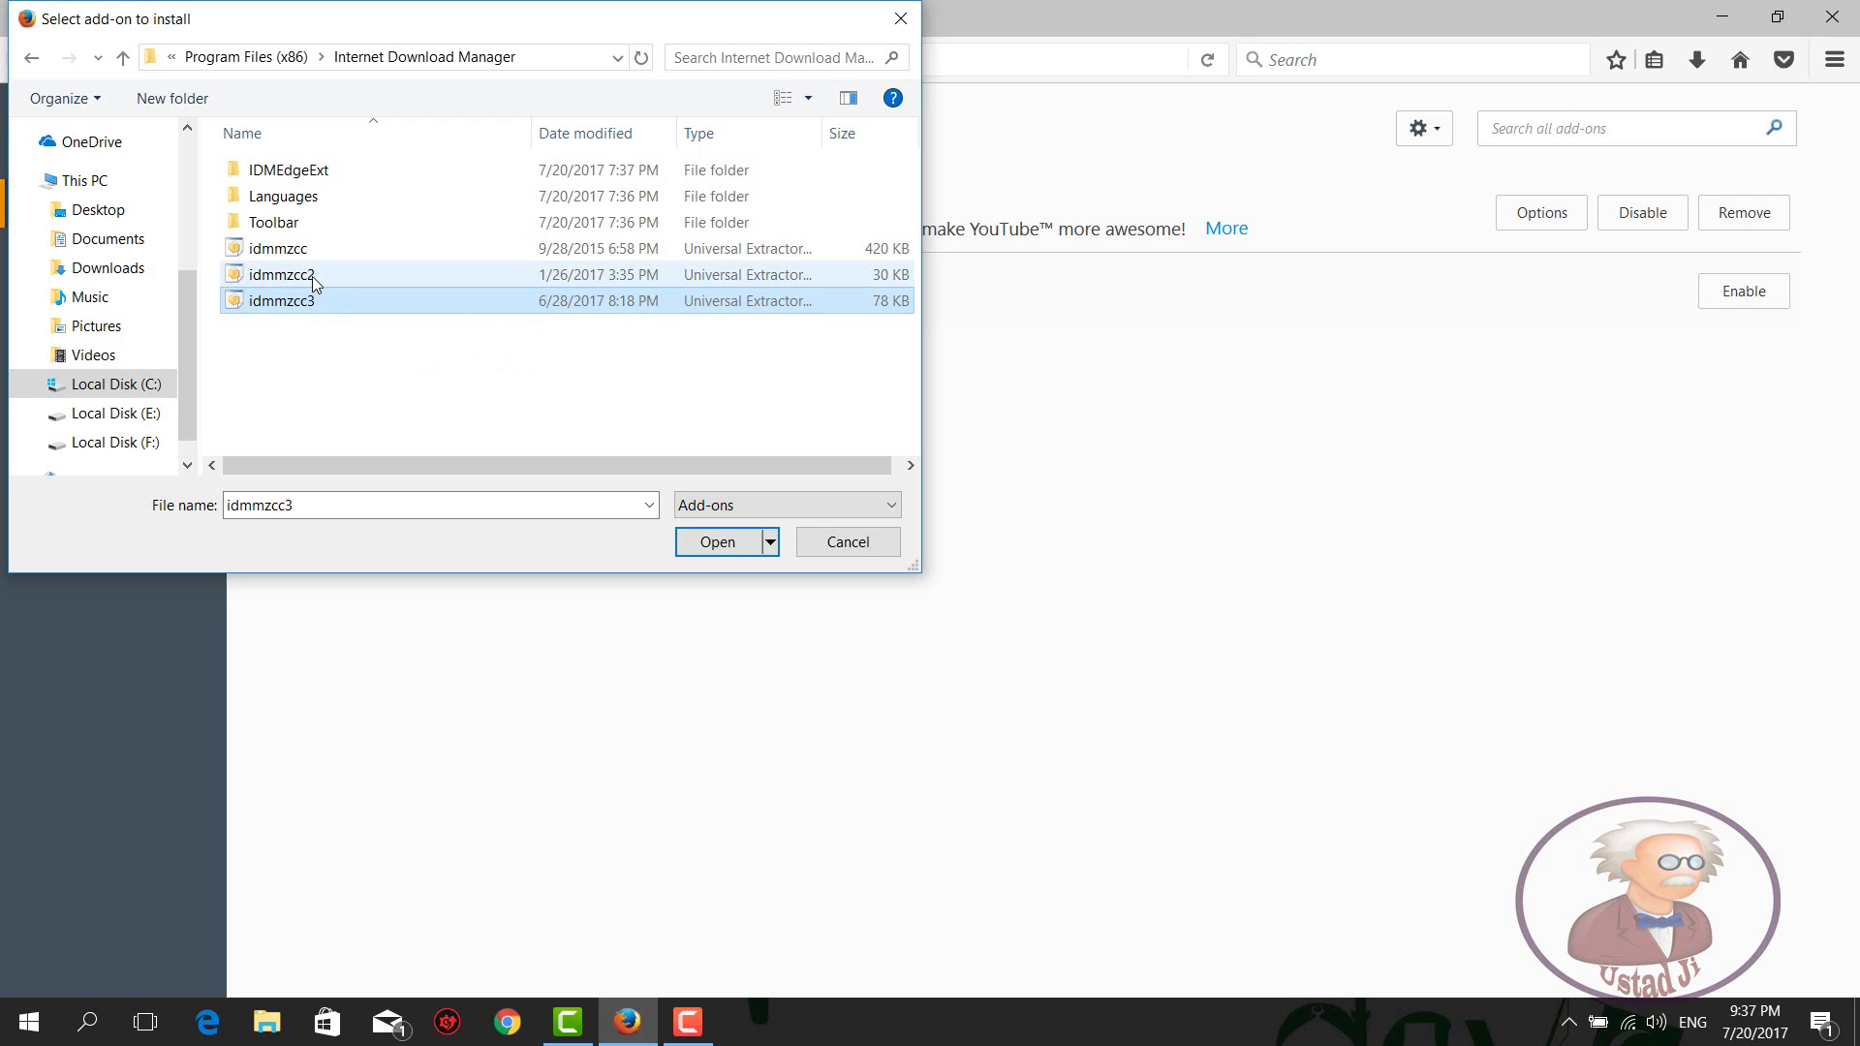
pyautogui.click(312, 276)
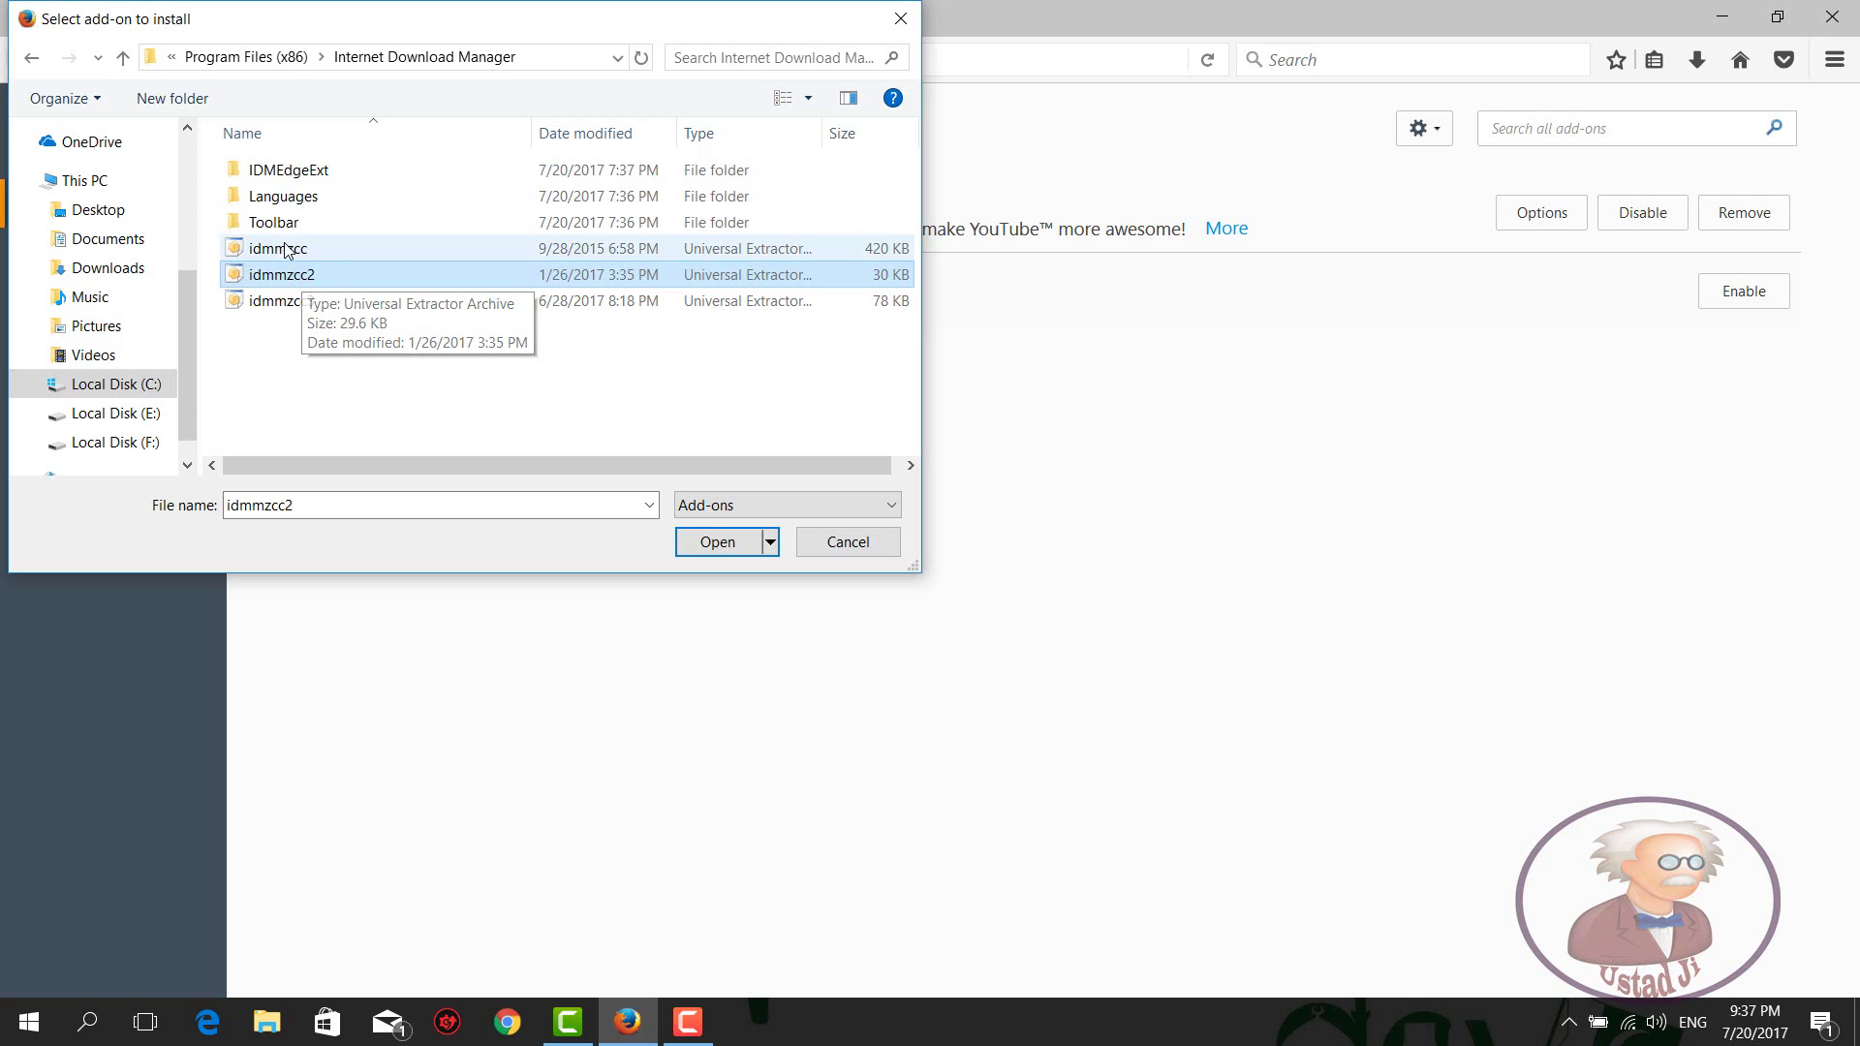
pyautogui.click(289, 255)
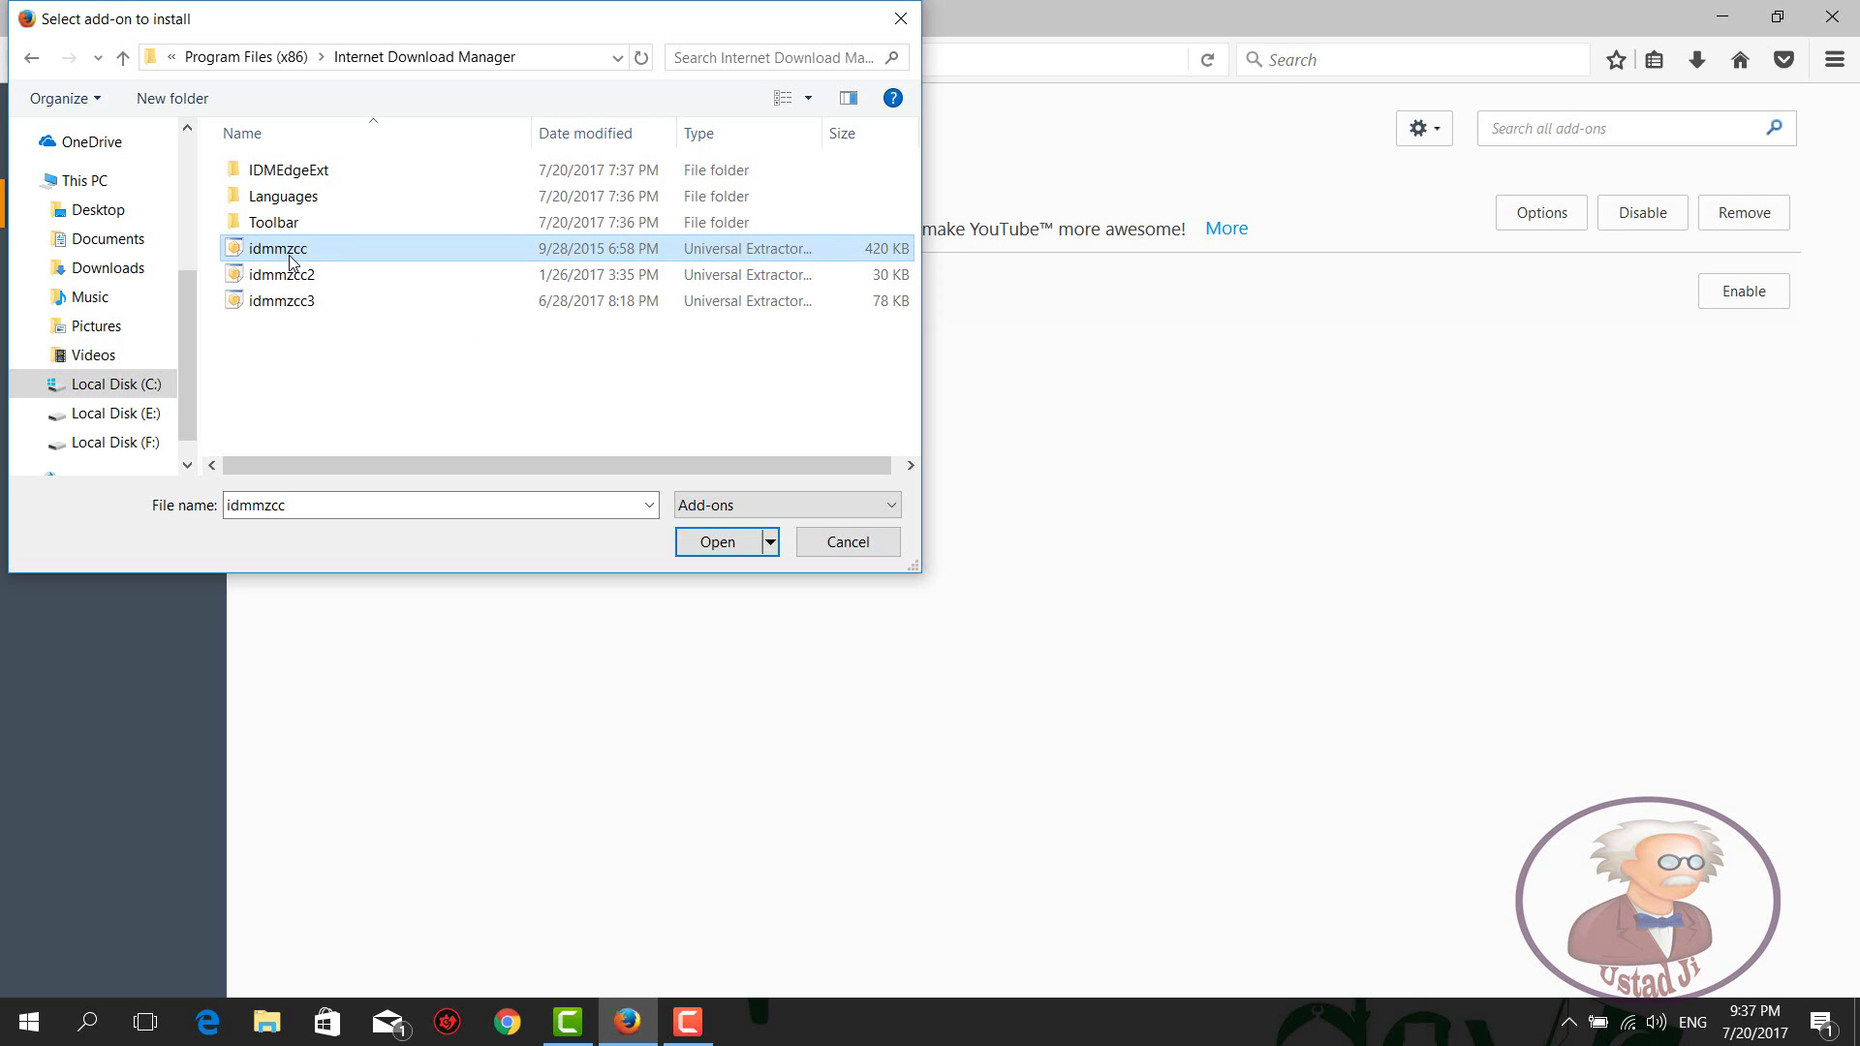
# - Install the idmmzcc3 add-on file and enable the IDM Integration Module, closing its welcome page
pyautogui.click(312, 308)
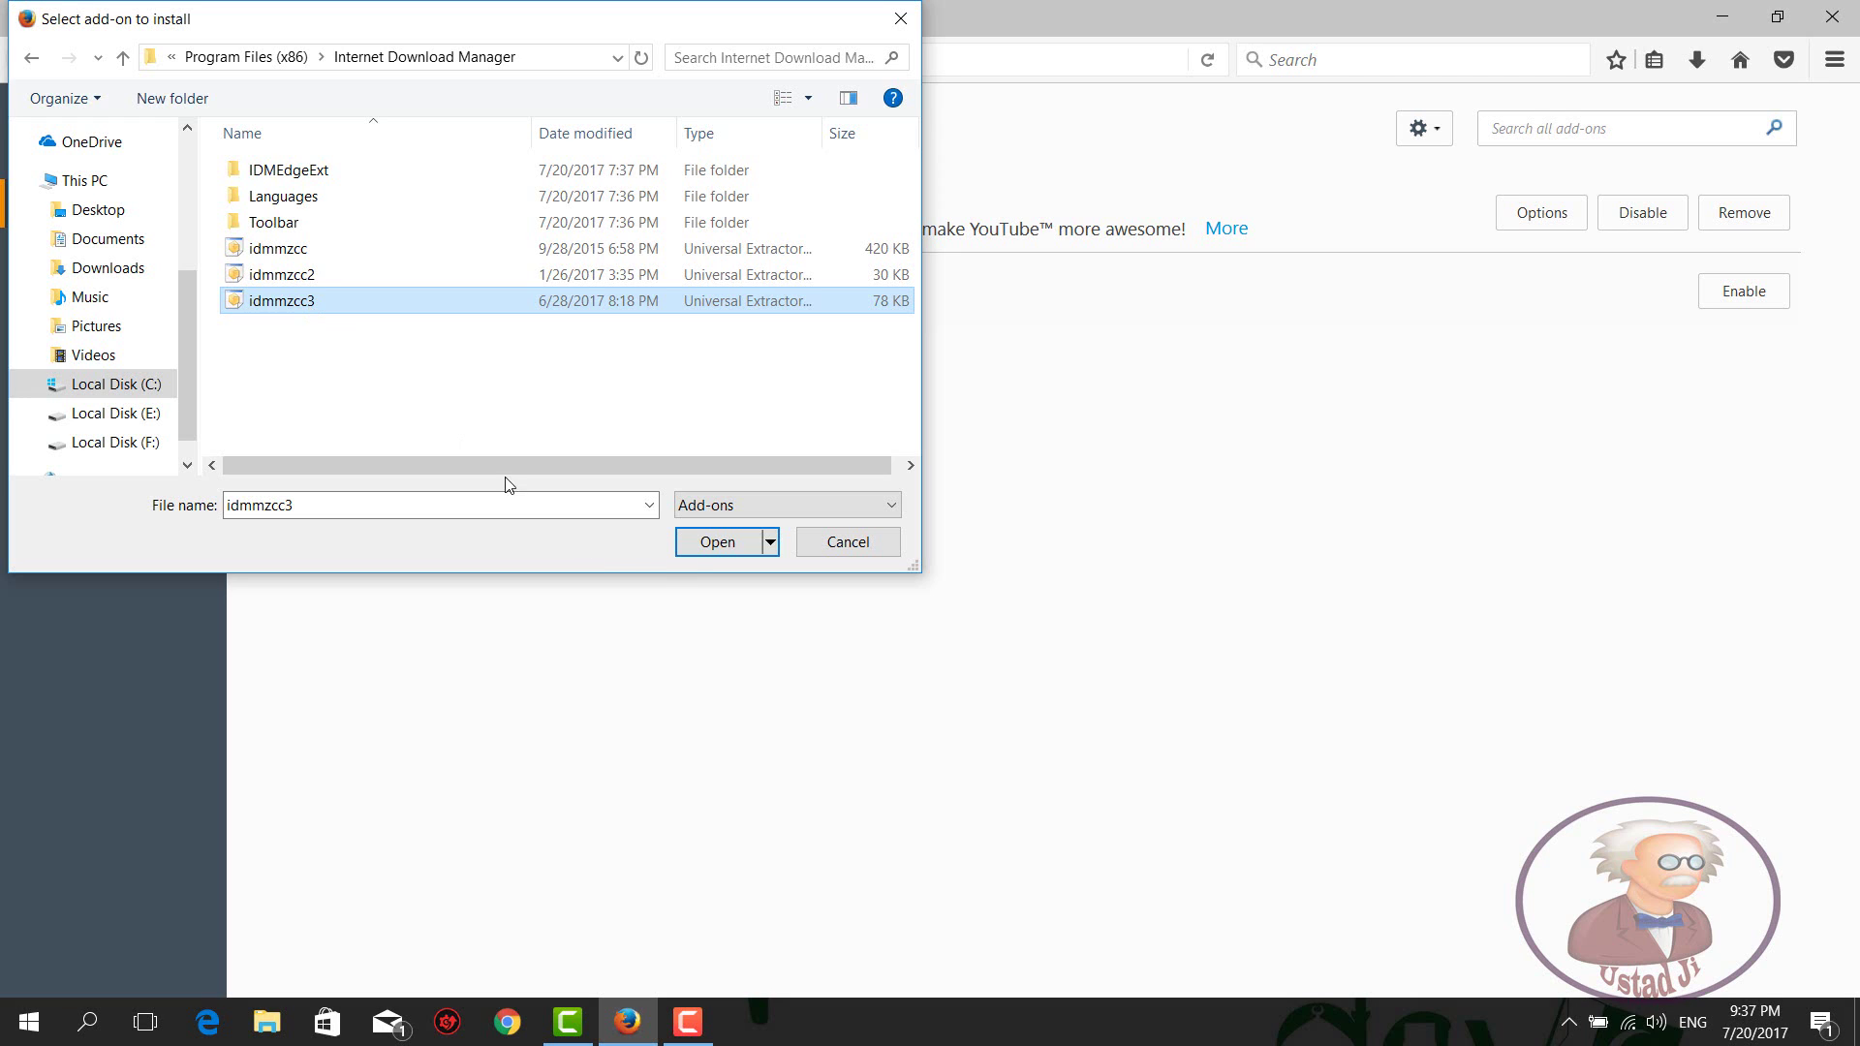
pyautogui.click(722, 548)
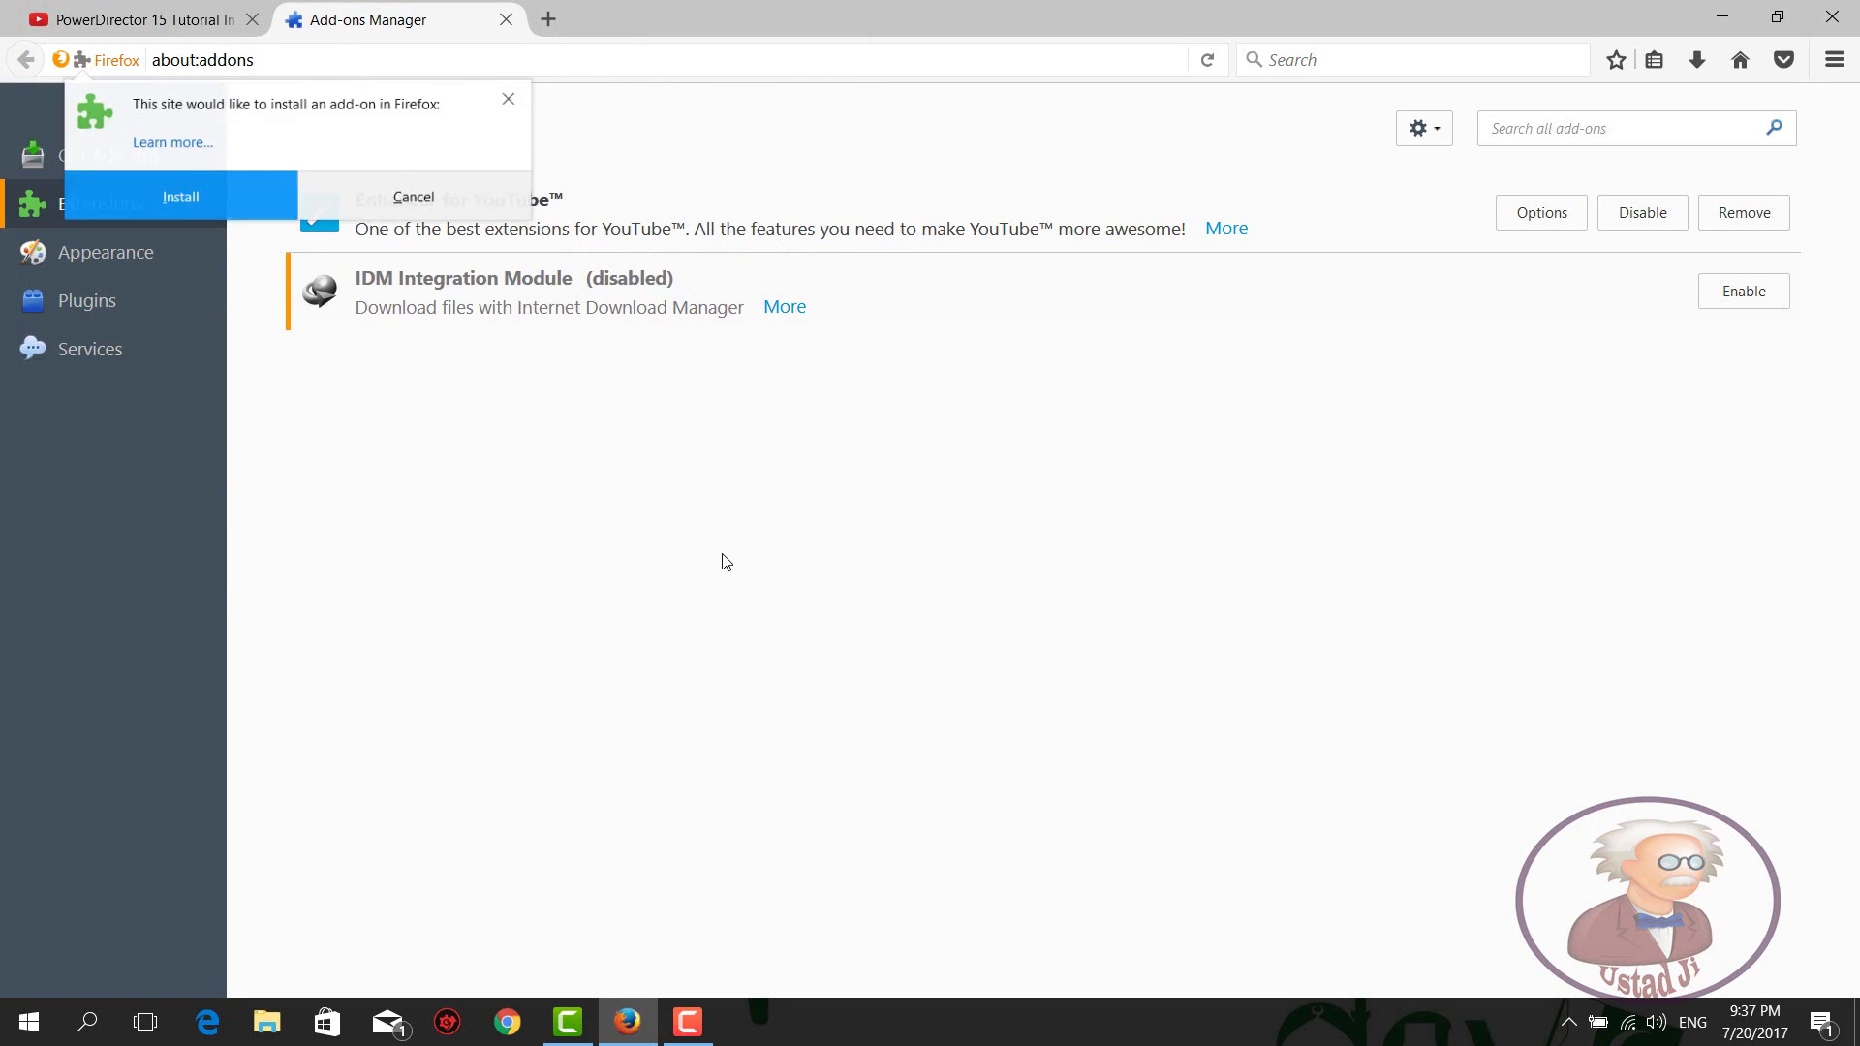
pyautogui.click(155, 225)
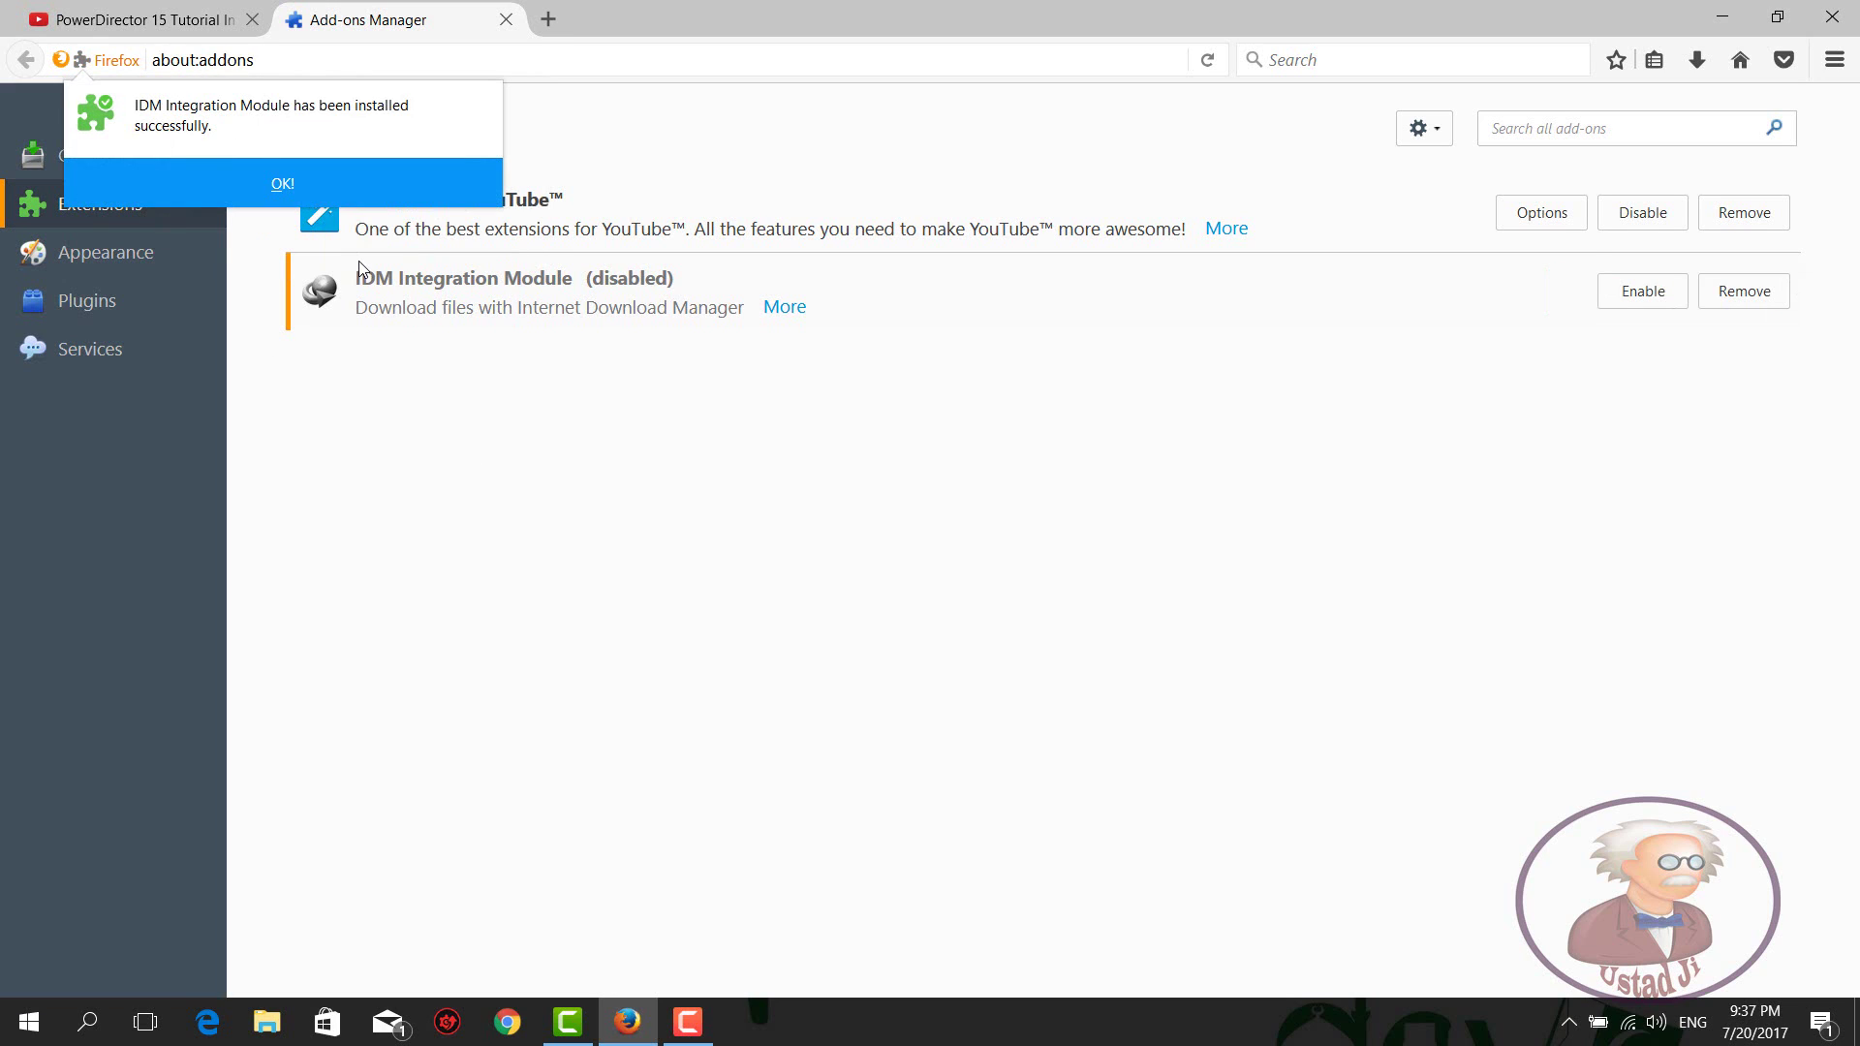
pyautogui.click(383, 188)
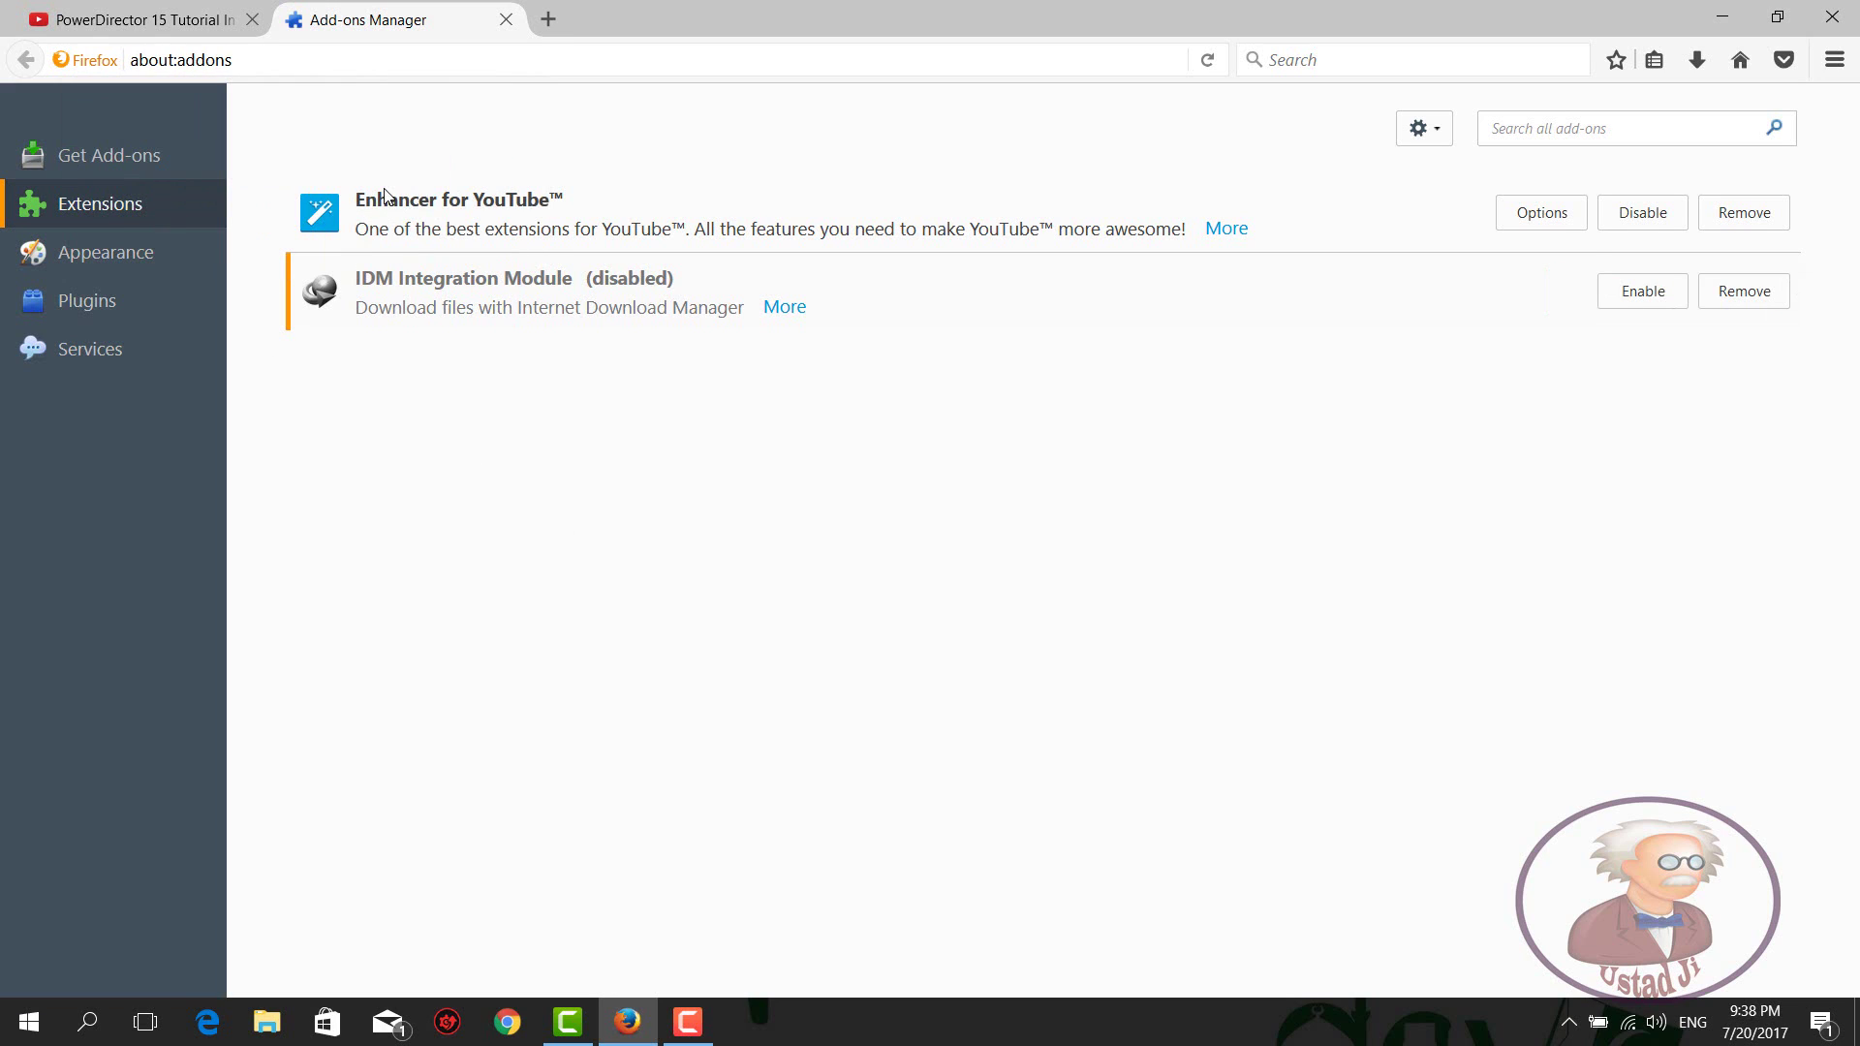
pyautogui.click(1643, 291)
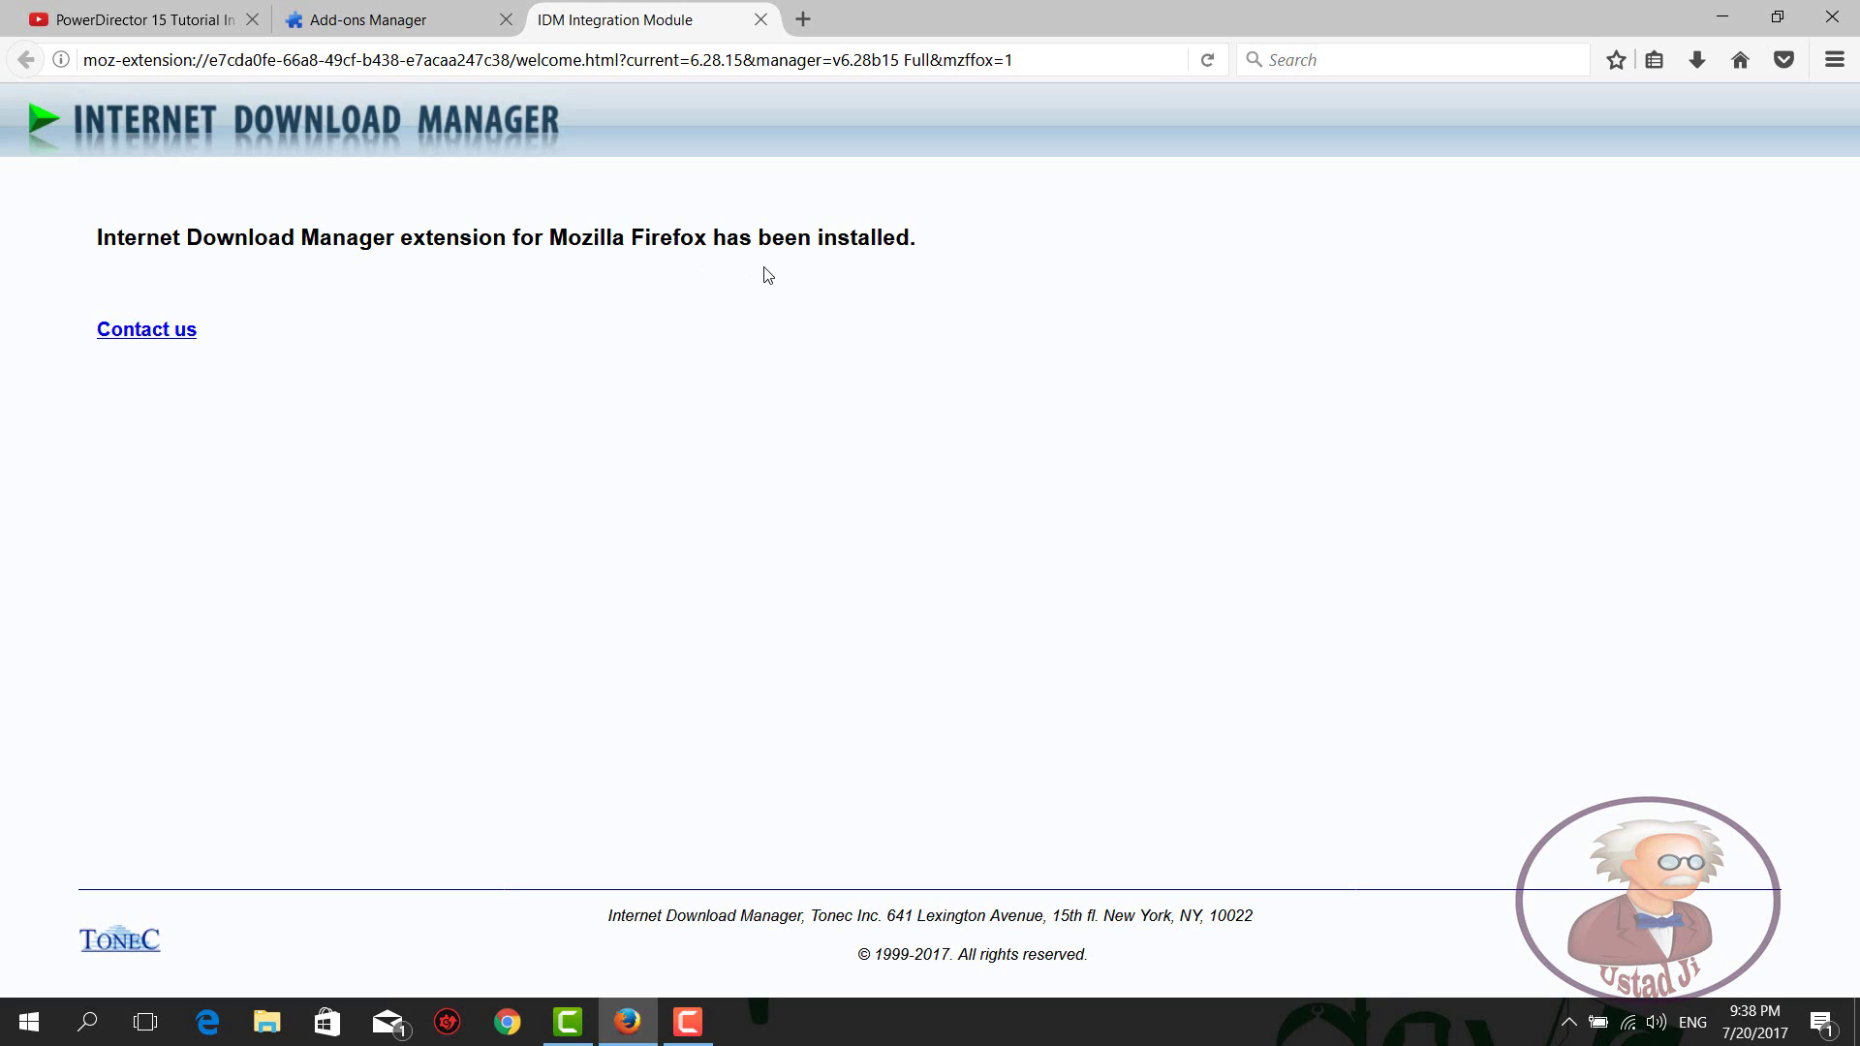
pyautogui.click(760, 18)
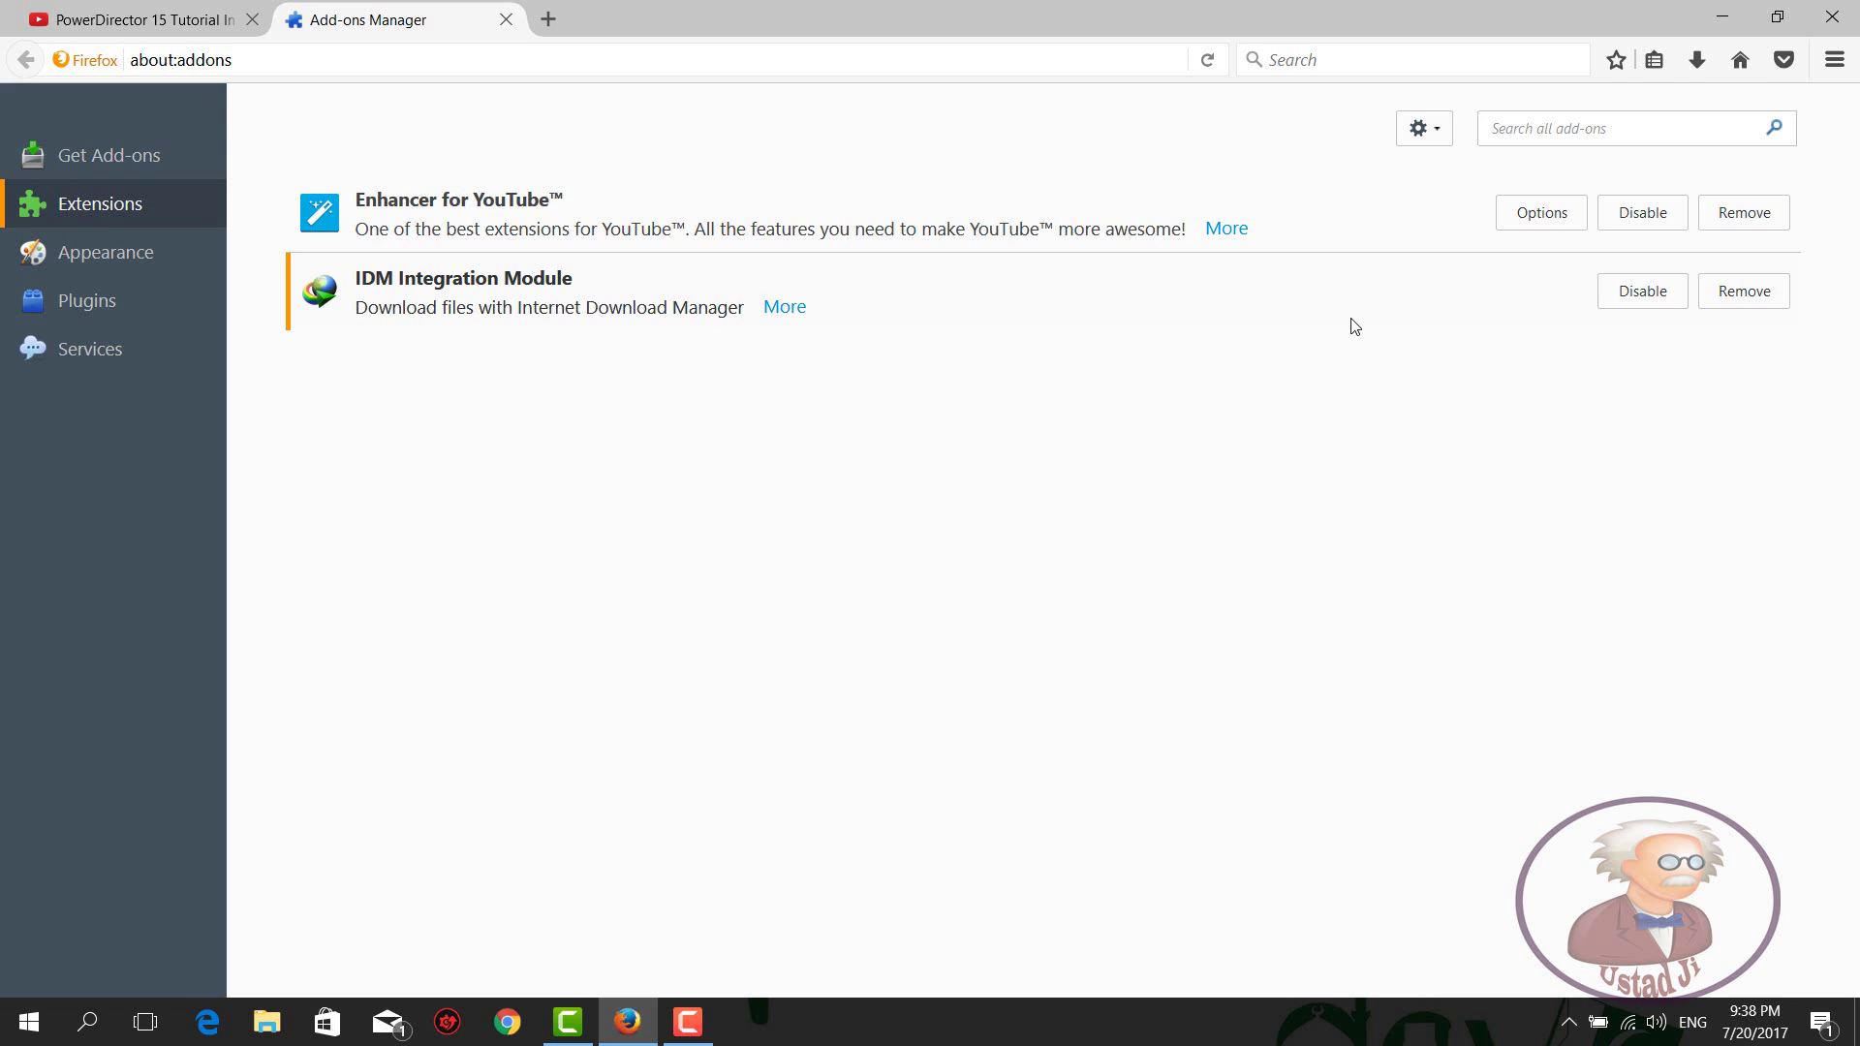
# - Check the installed Firefox version in the About Firefox window and close it
pyautogui.click(1843, 71)
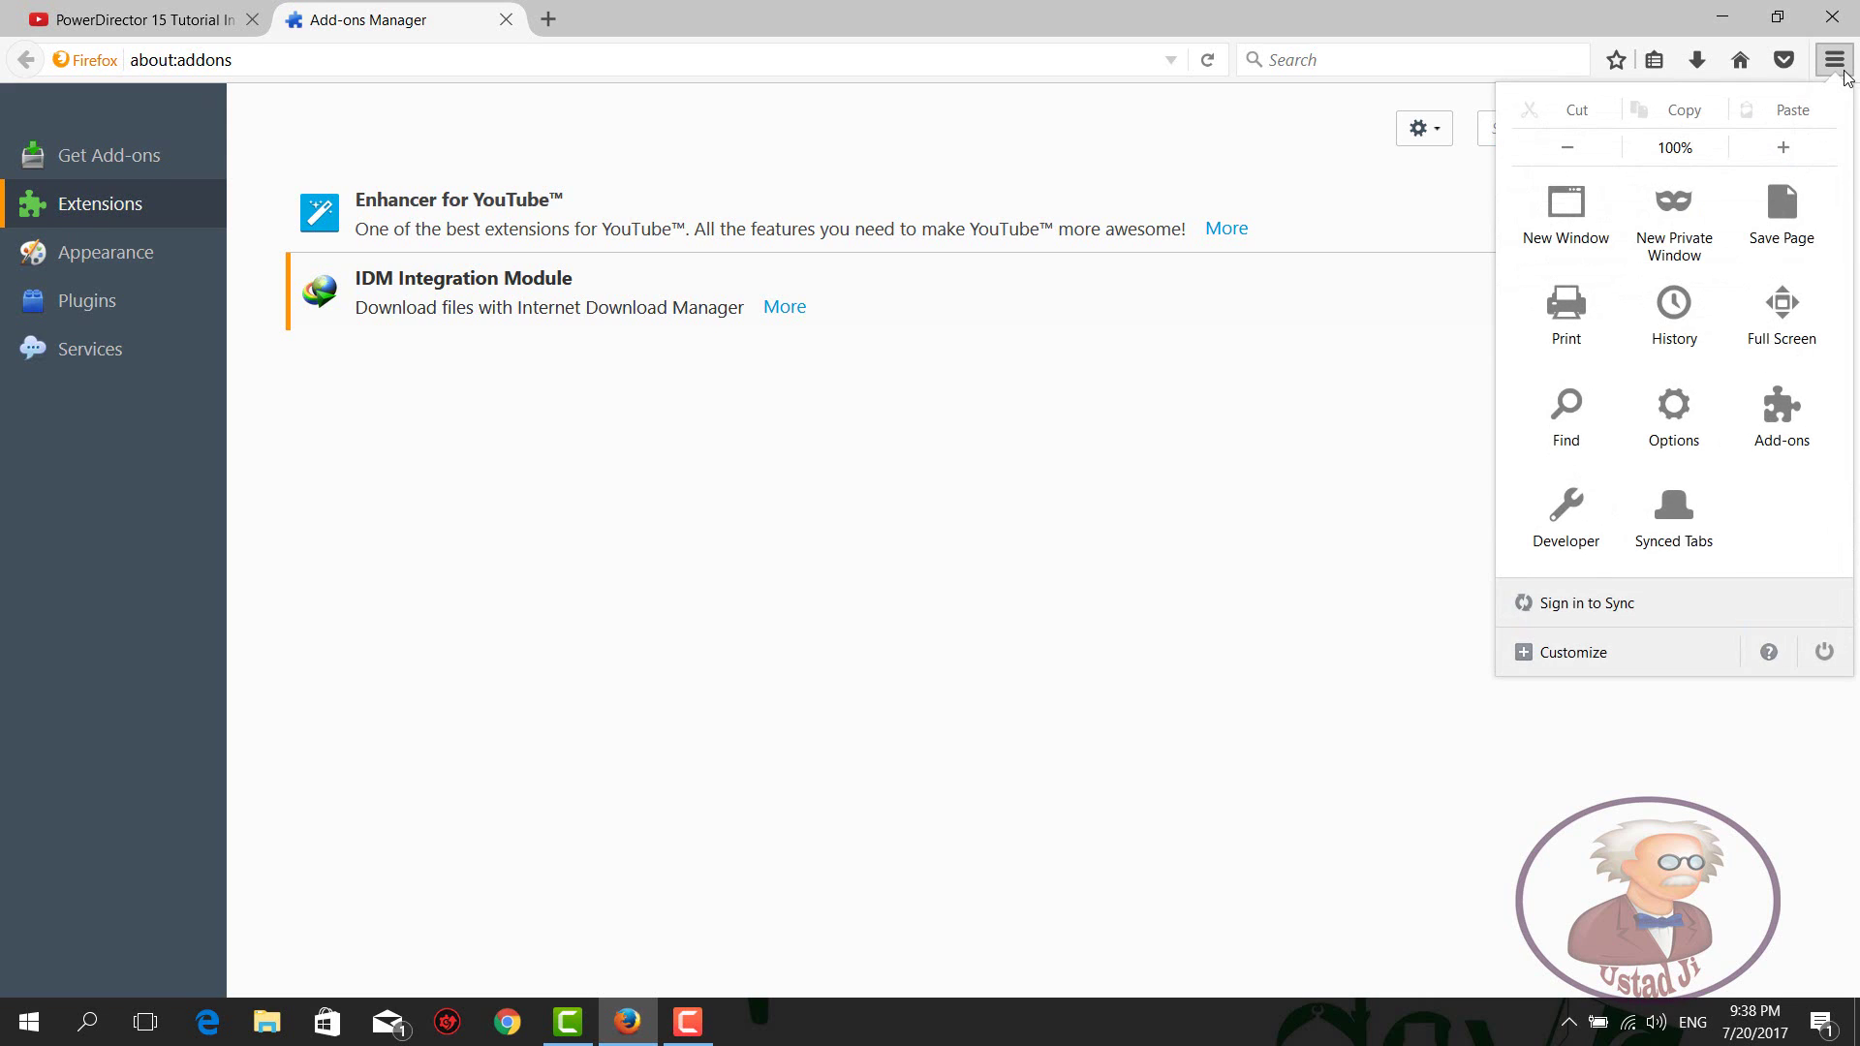
pyautogui.click(1769, 654)
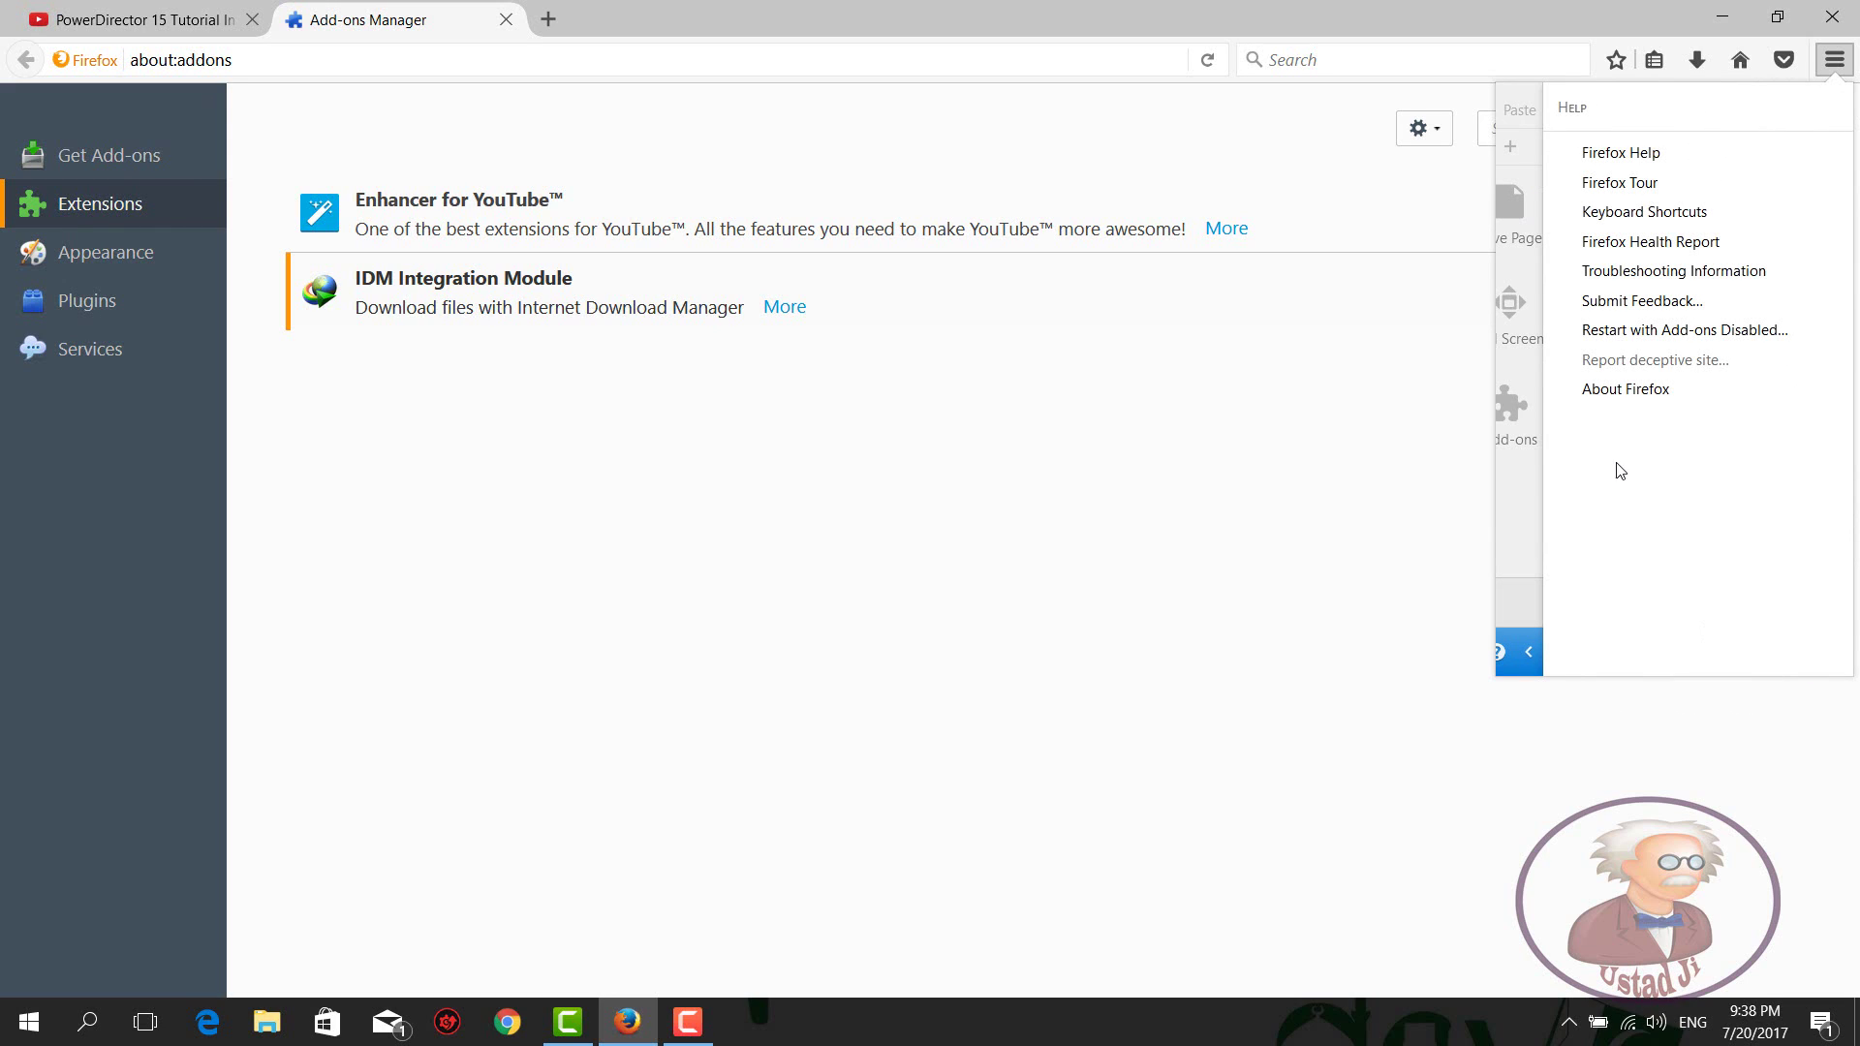
pyautogui.click(1669, 393)
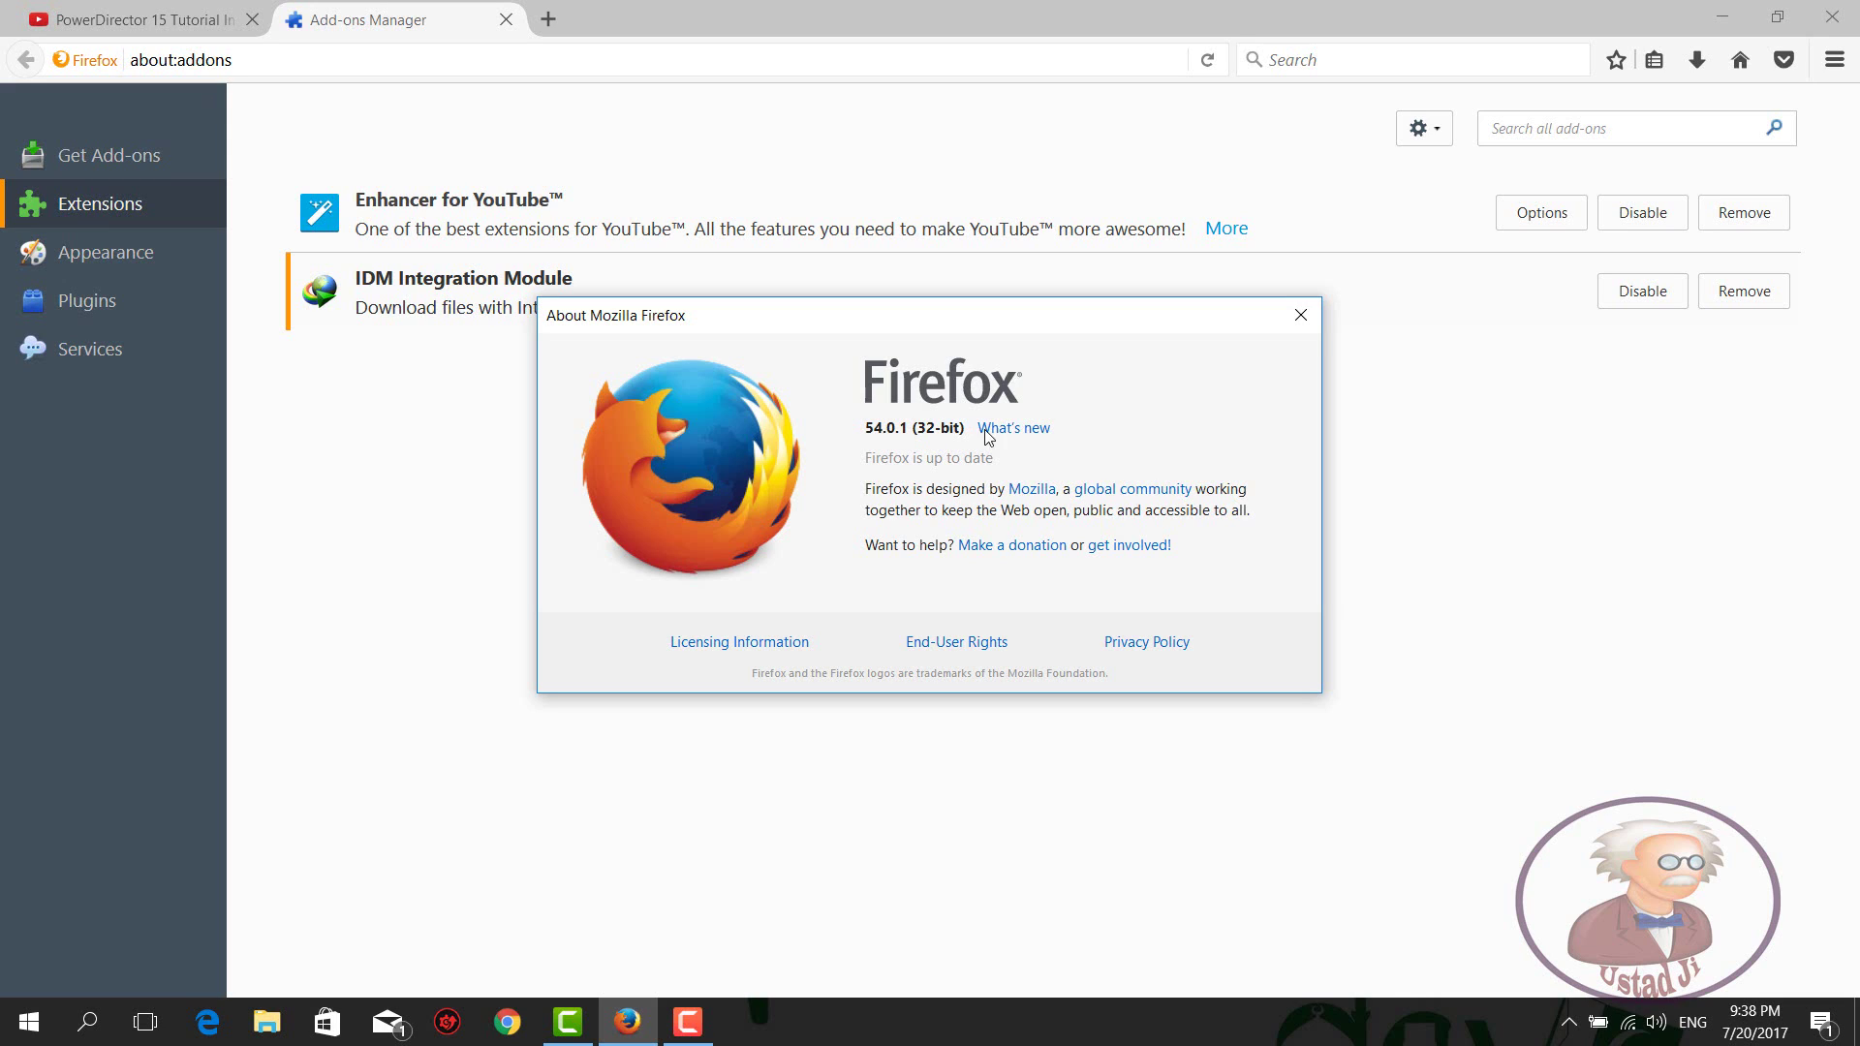
pyautogui.click(1298, 318)
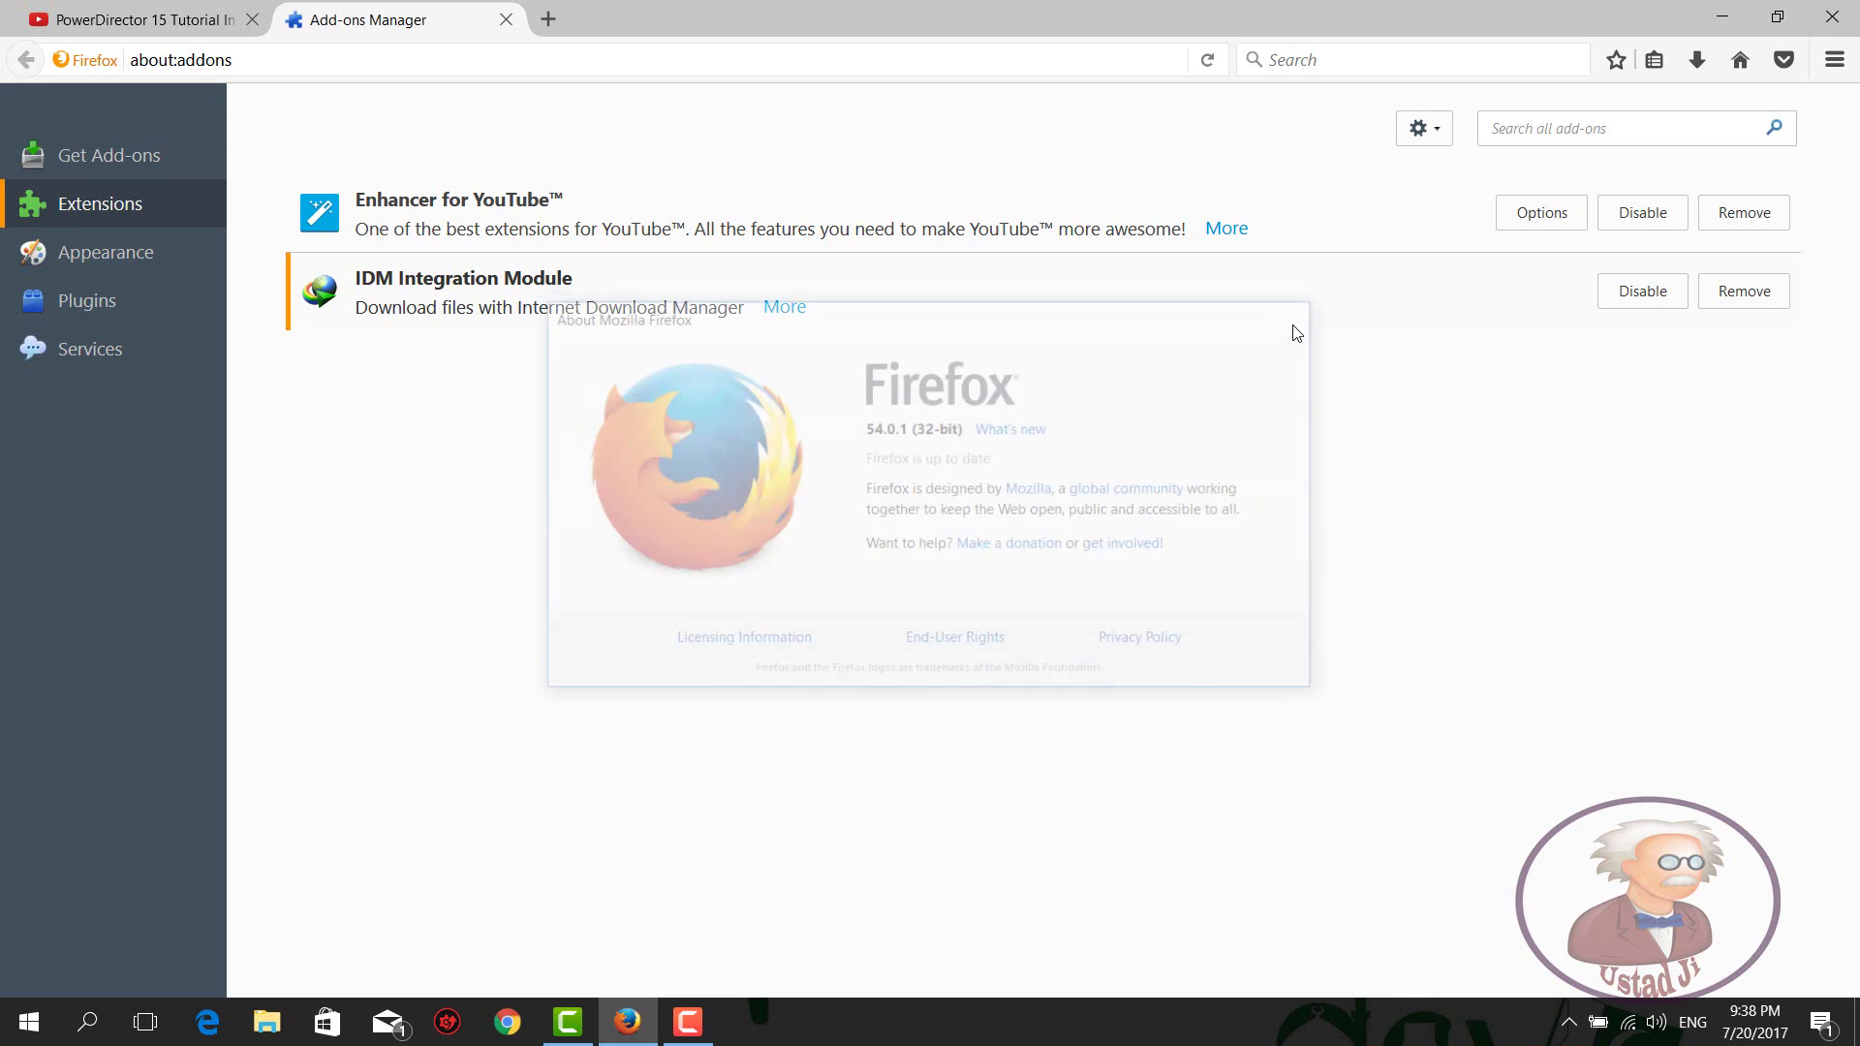
# - Close the add-ons manager, reload the YouTube video page to load the IDM download option, and pause the video
pyautogui.click(506, 20)
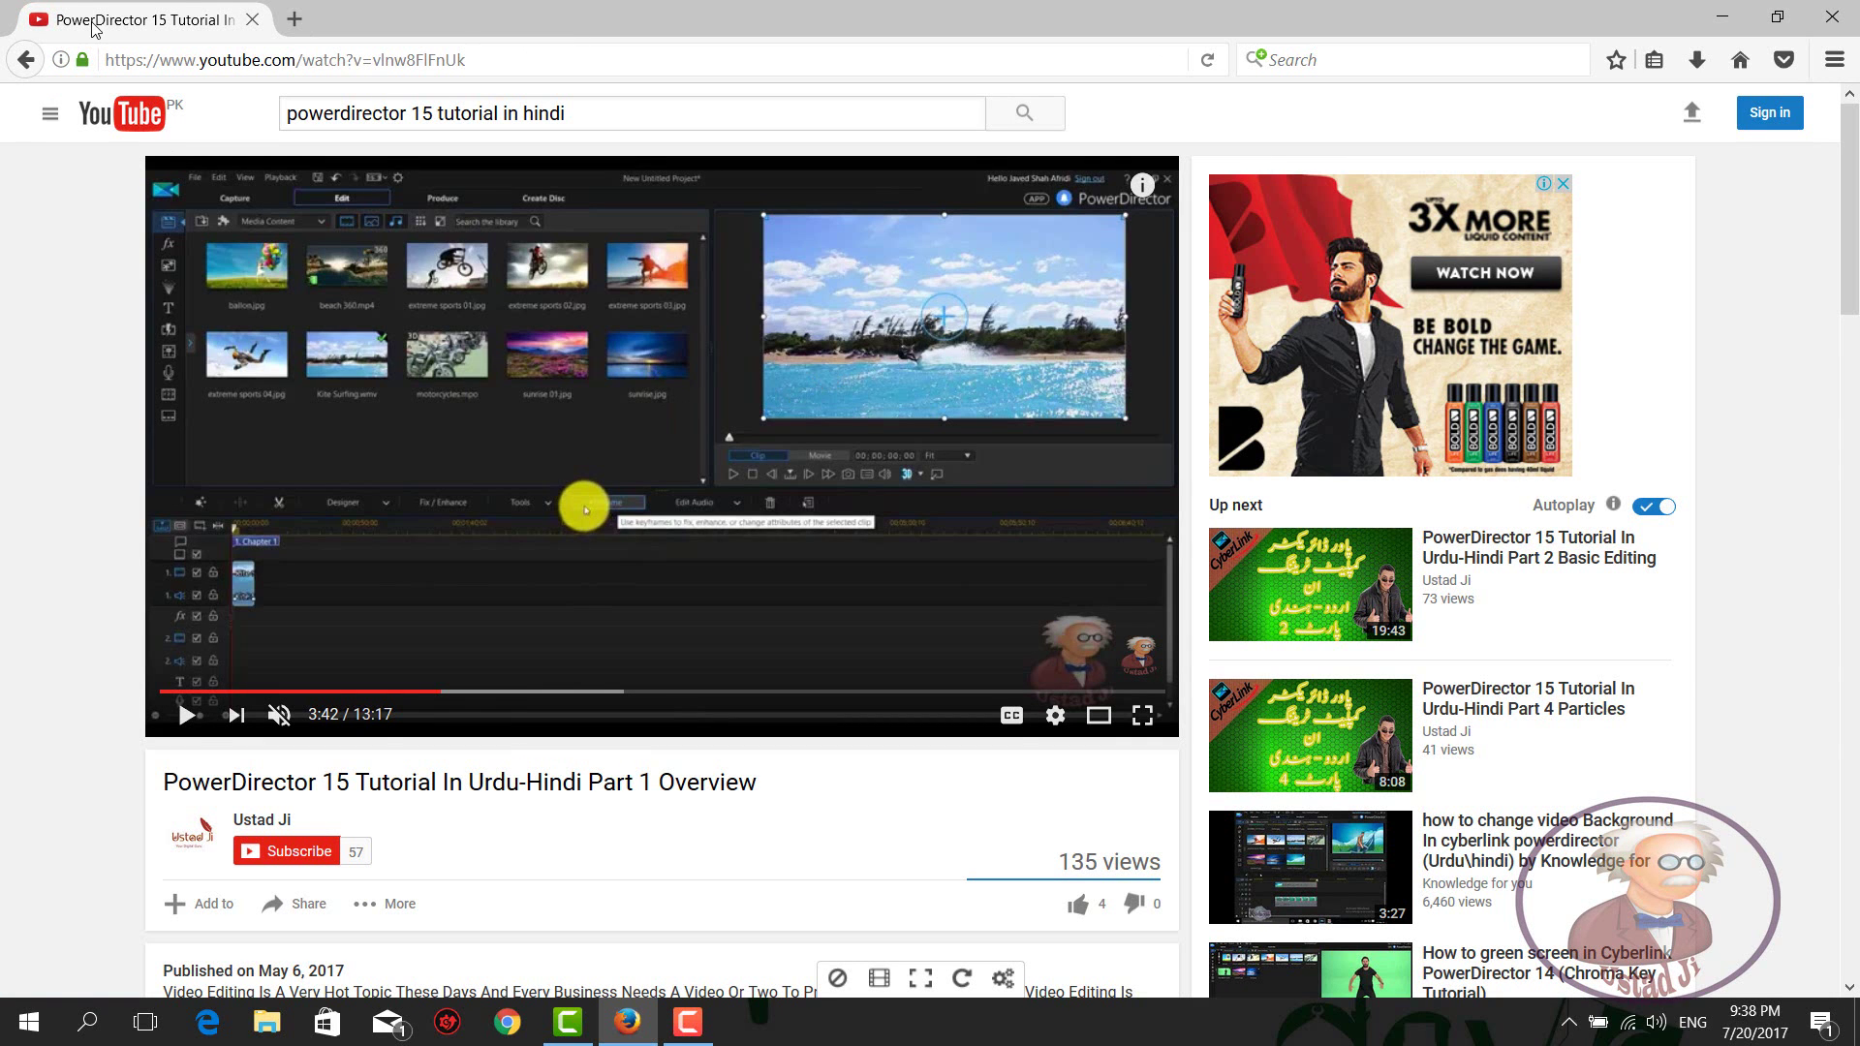
pyautogui.click(1207, 61)
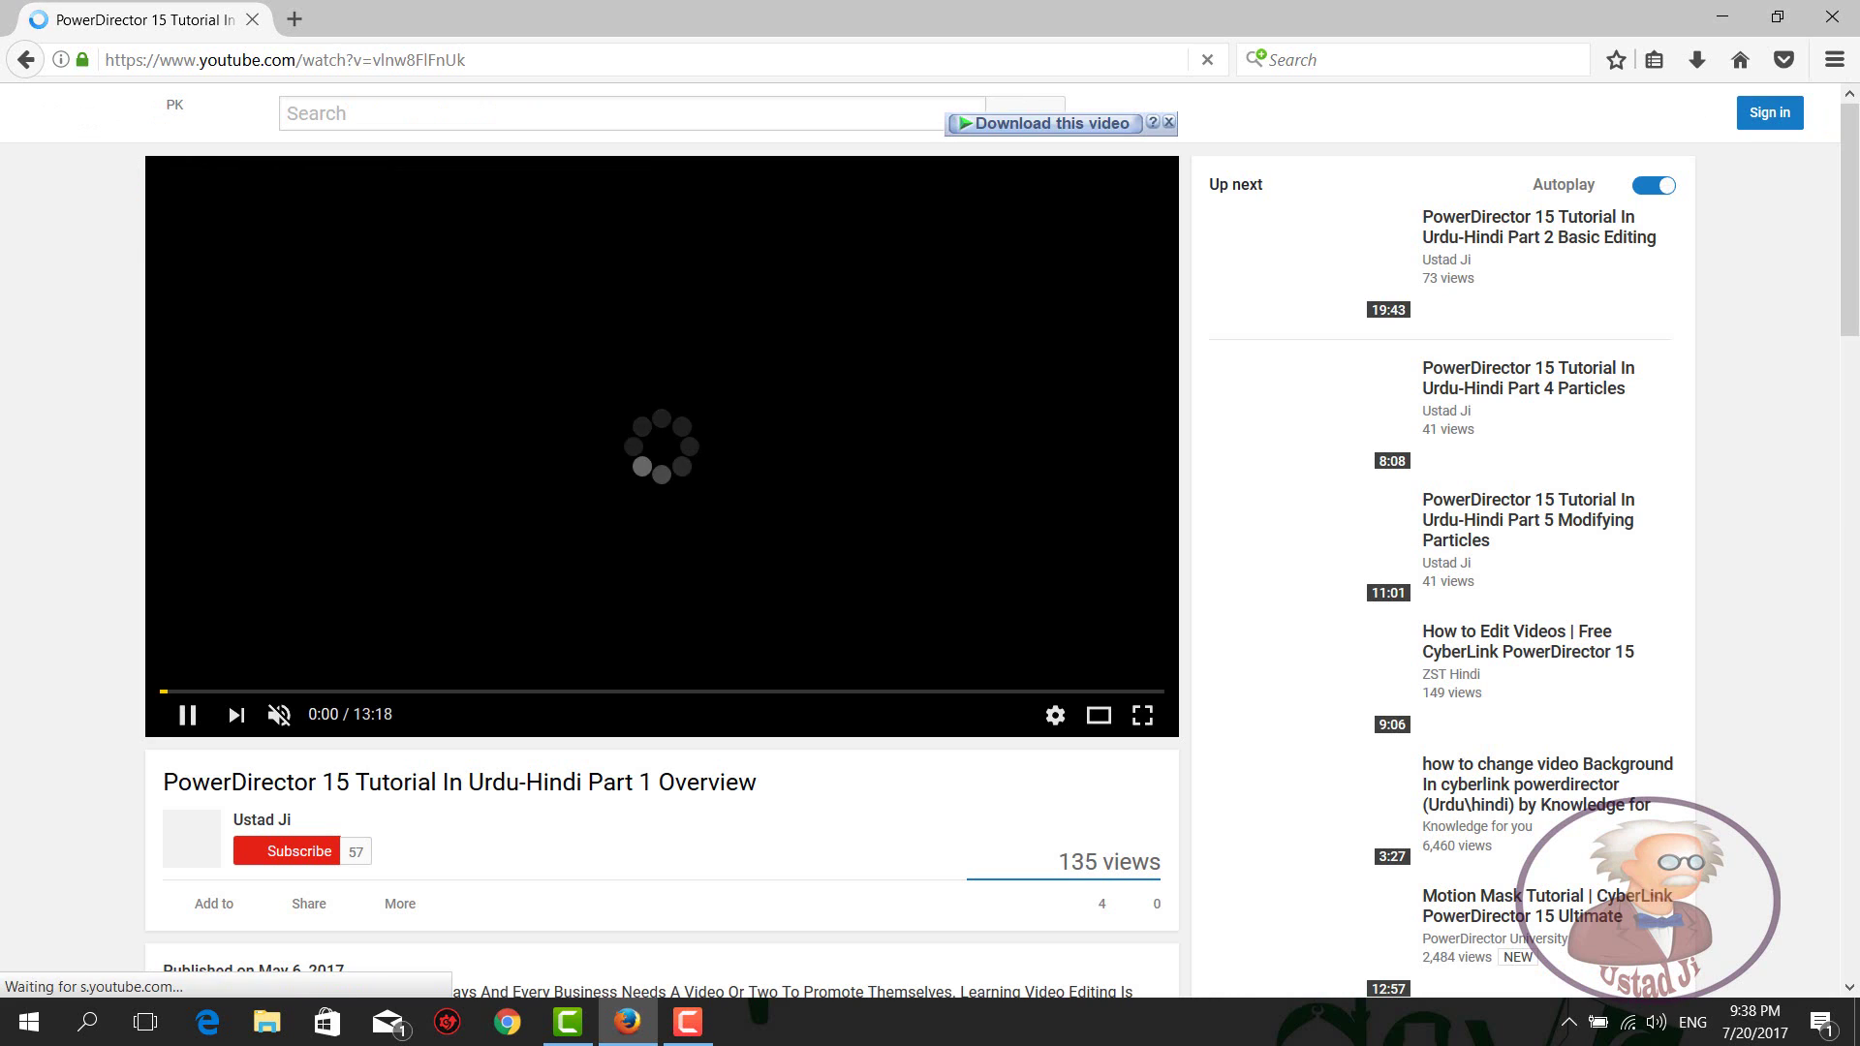
pyautogui.click(1101, 124)
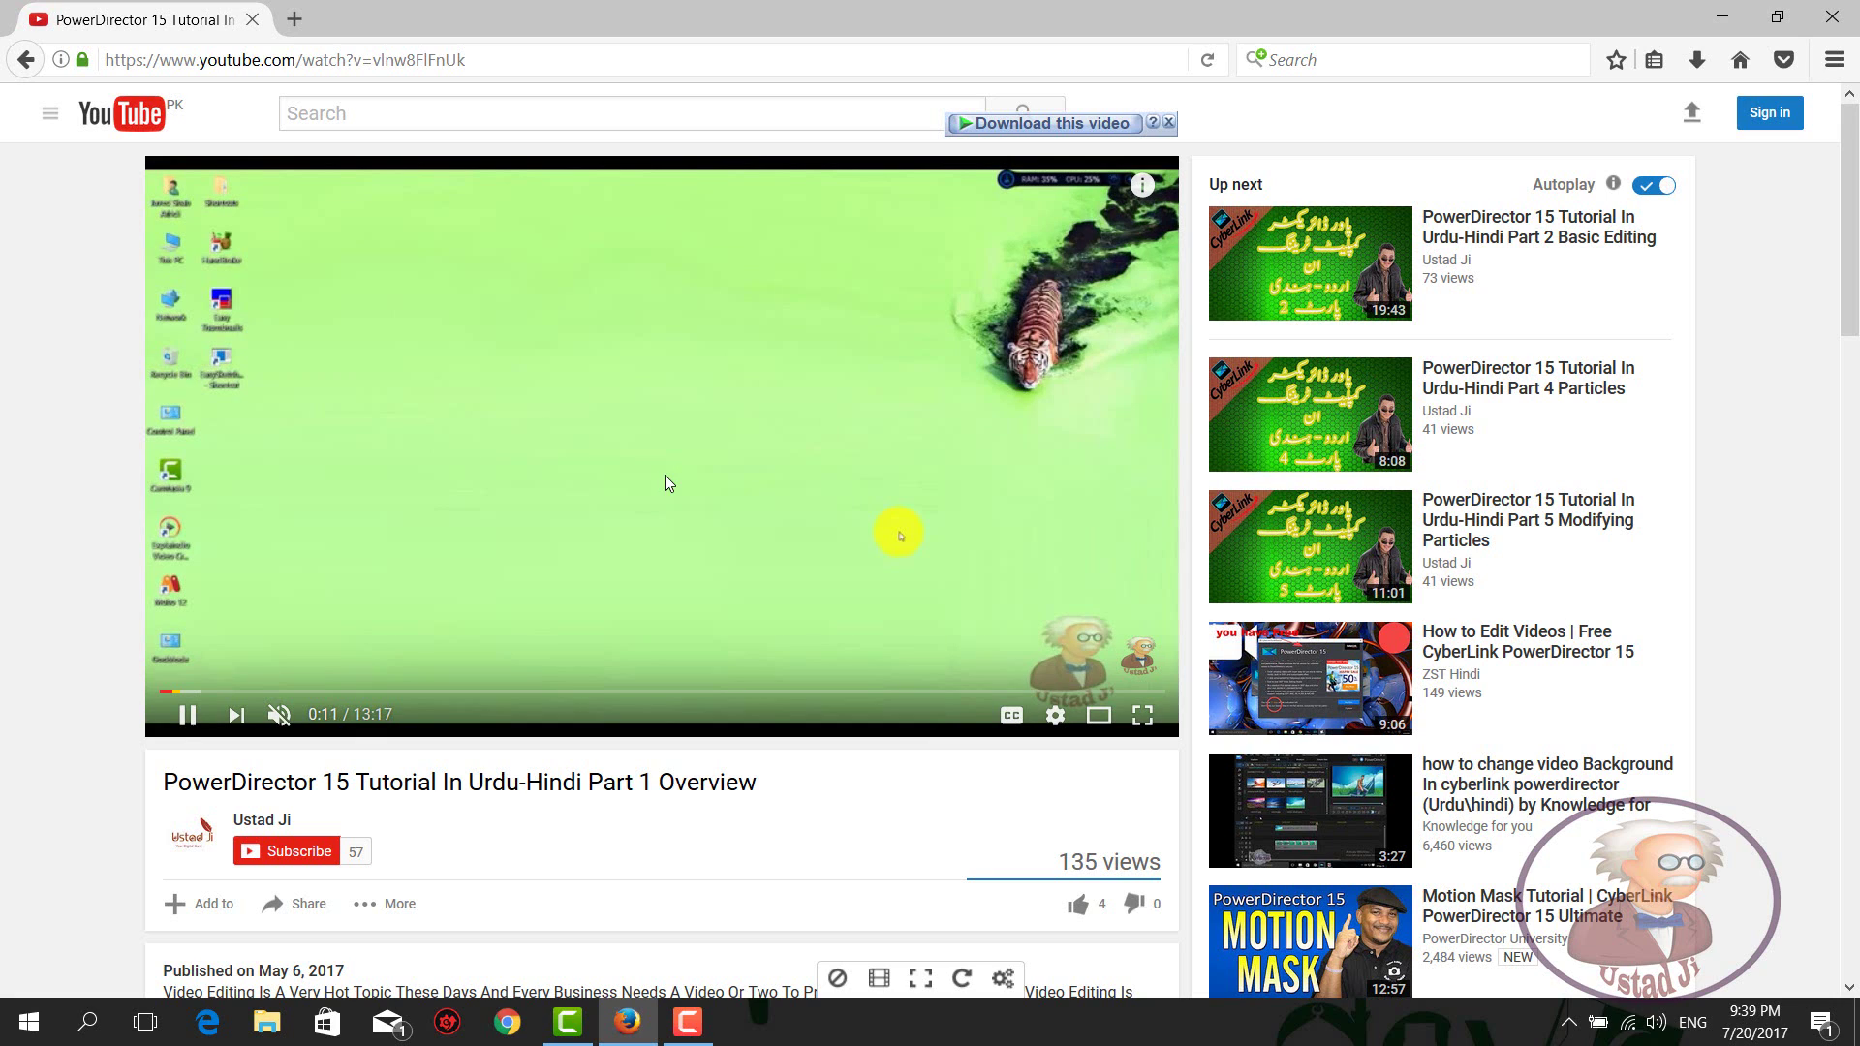
pyautogui.click(666, 476)
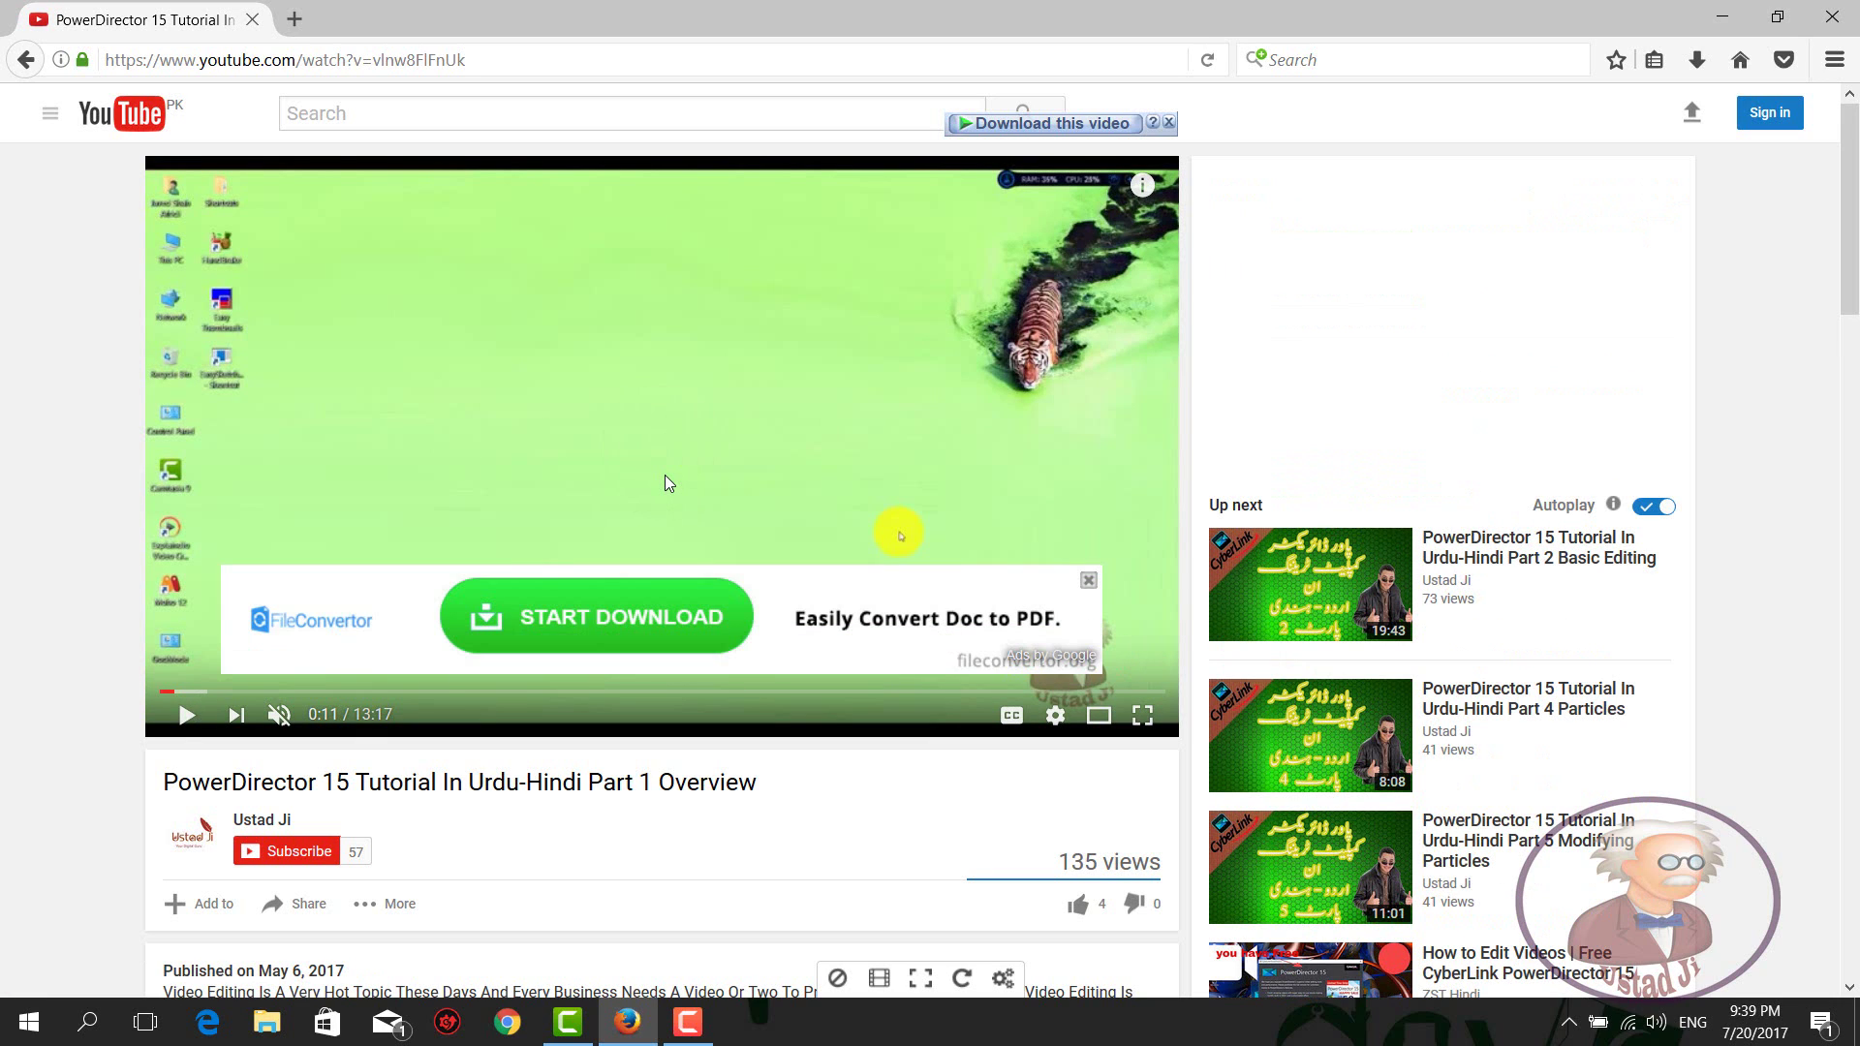